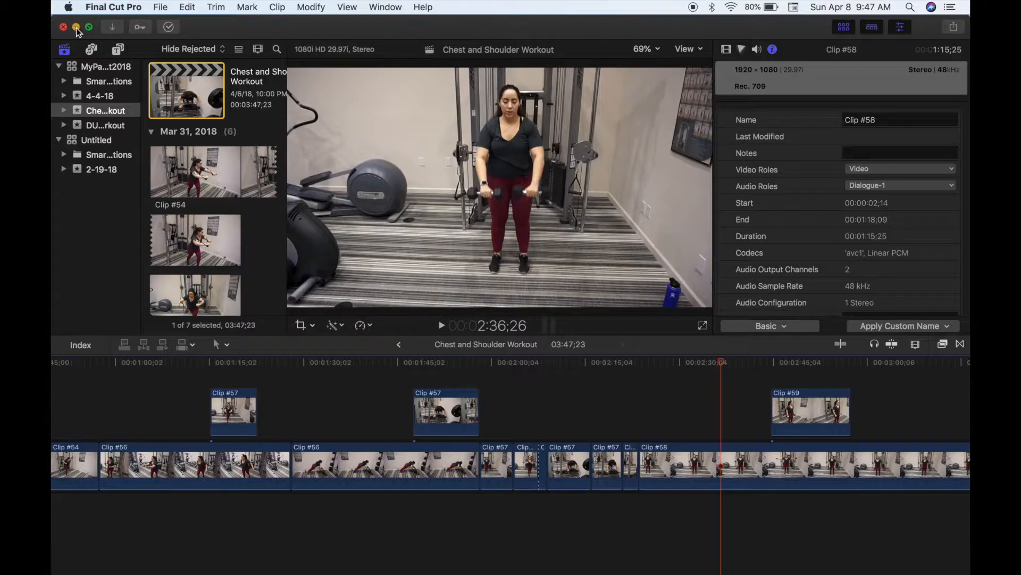
# - Launch Safari from the Dock and load canva.com
pyautogui.moveTo(135, 571)
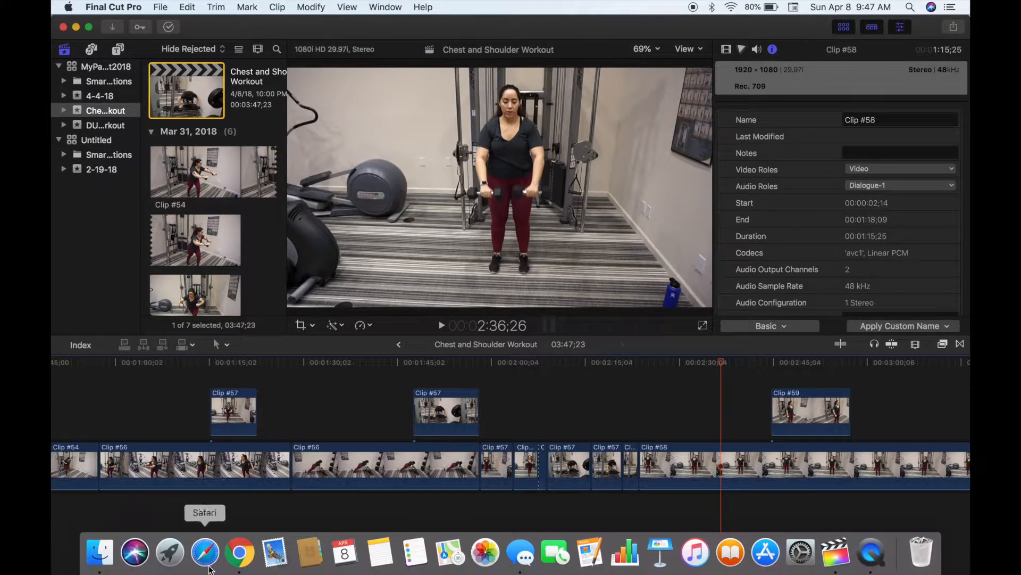
pyautogui.click(206, 555)
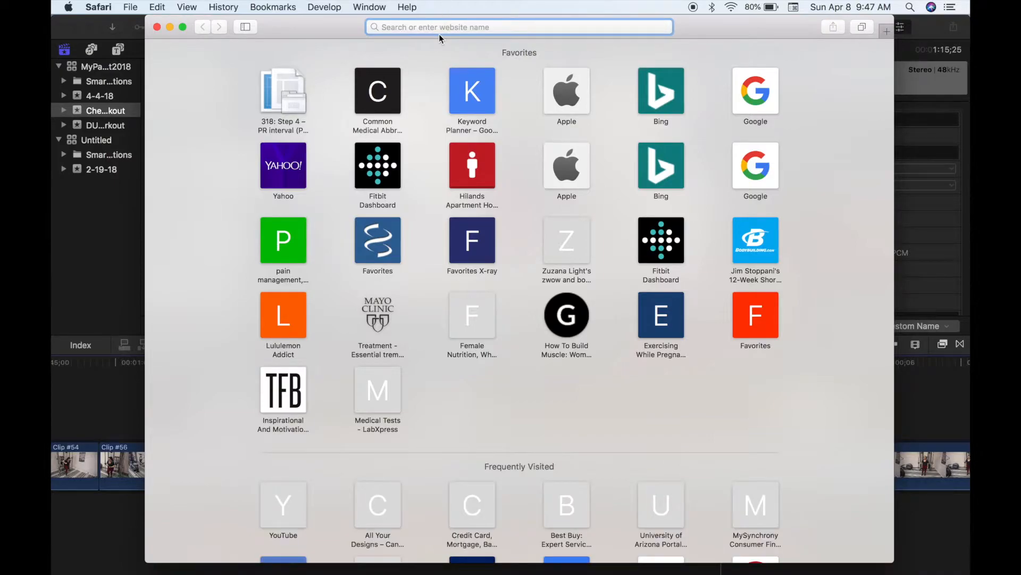
pyautogui.write('canva.com')
pyautogui.press('Return')
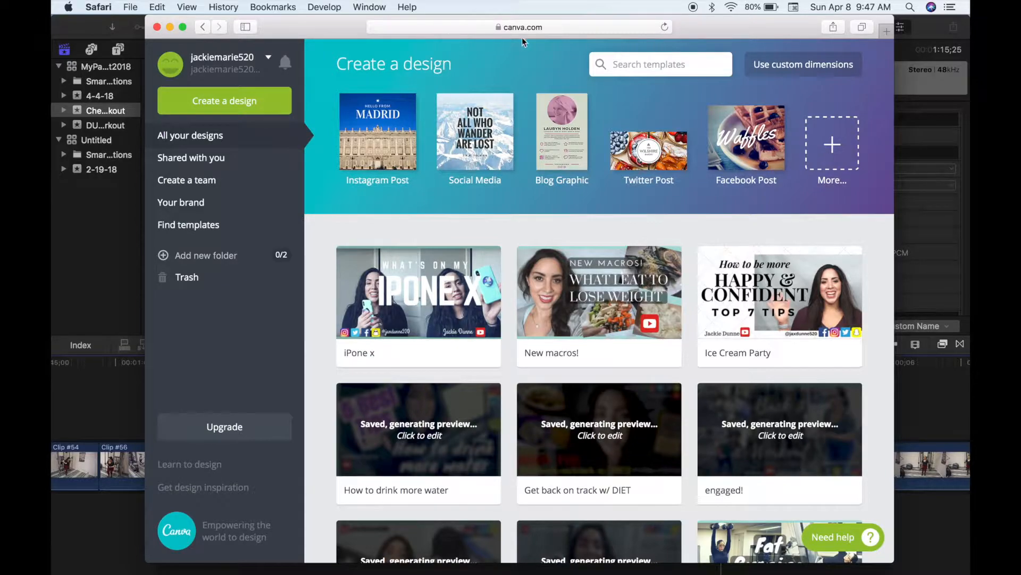
# - Create a new custom-size design of 1920 × 1080 px
pyautogui.click(792, 67)
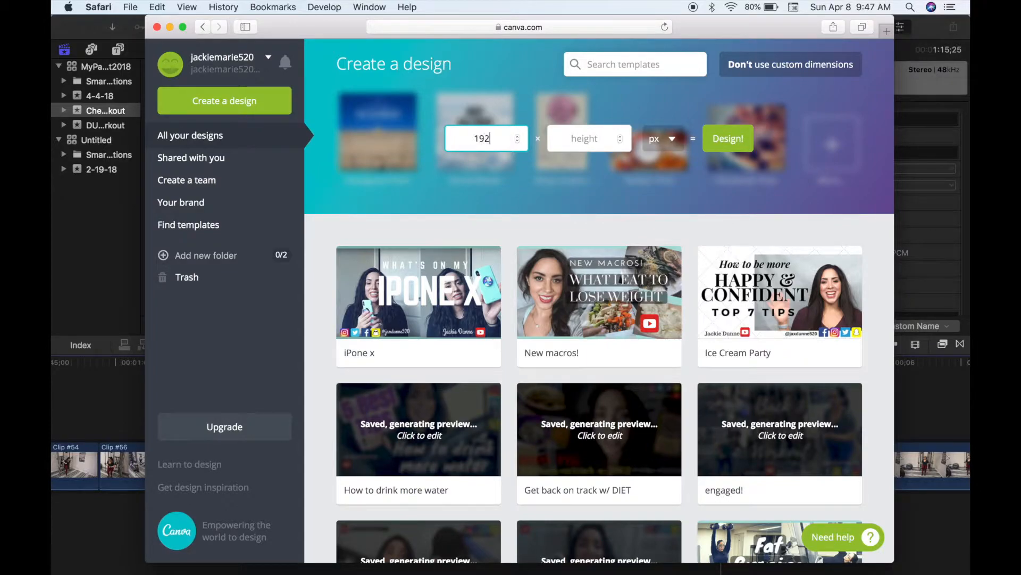
pyautogui.press('Tab')
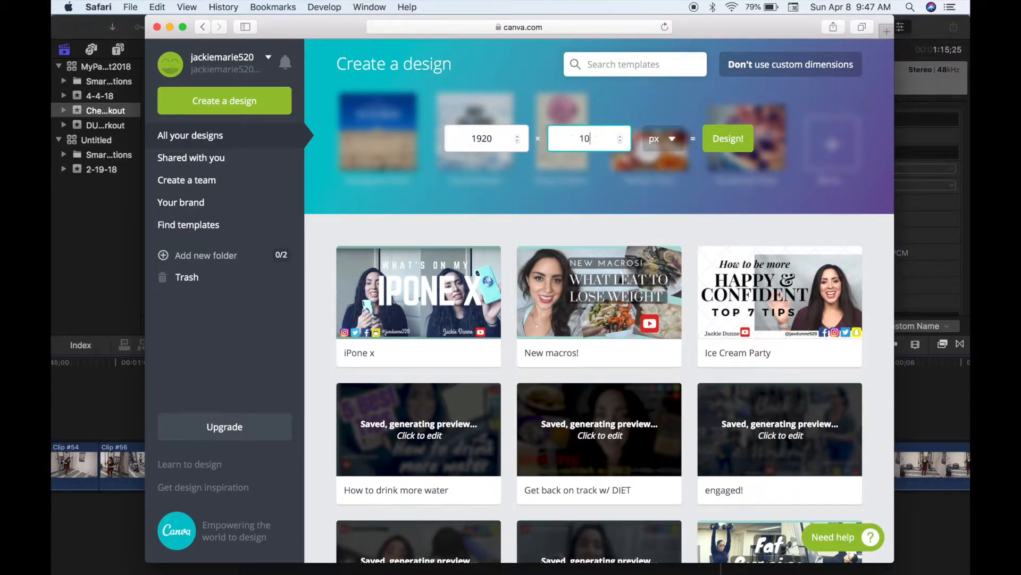
pyautogui.write('1080')
pyautogui.click(723, 143)
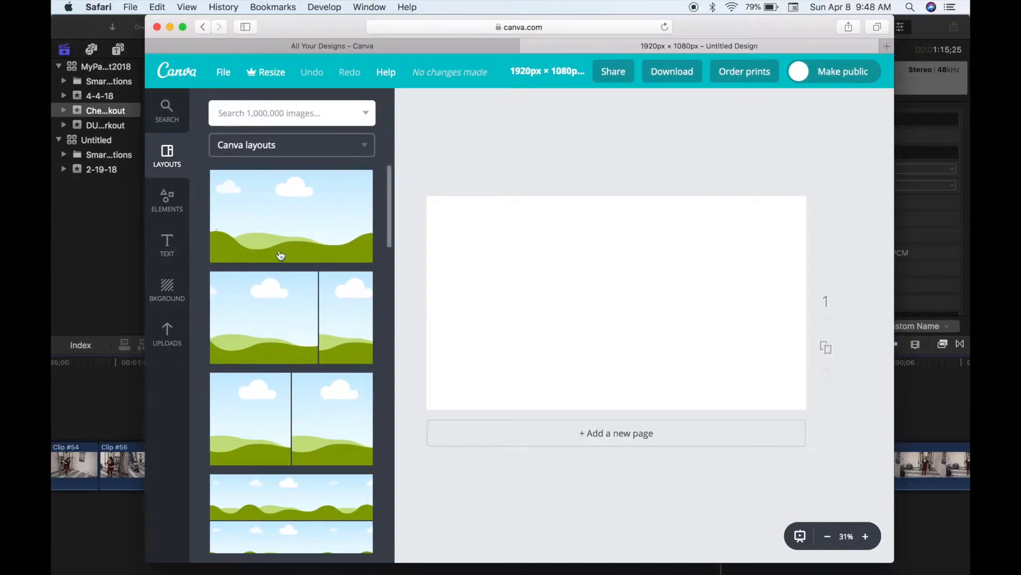
# - Upload the four workout screenshots from the computer into Canva's Uploads
pyautogui.click(173, 336)
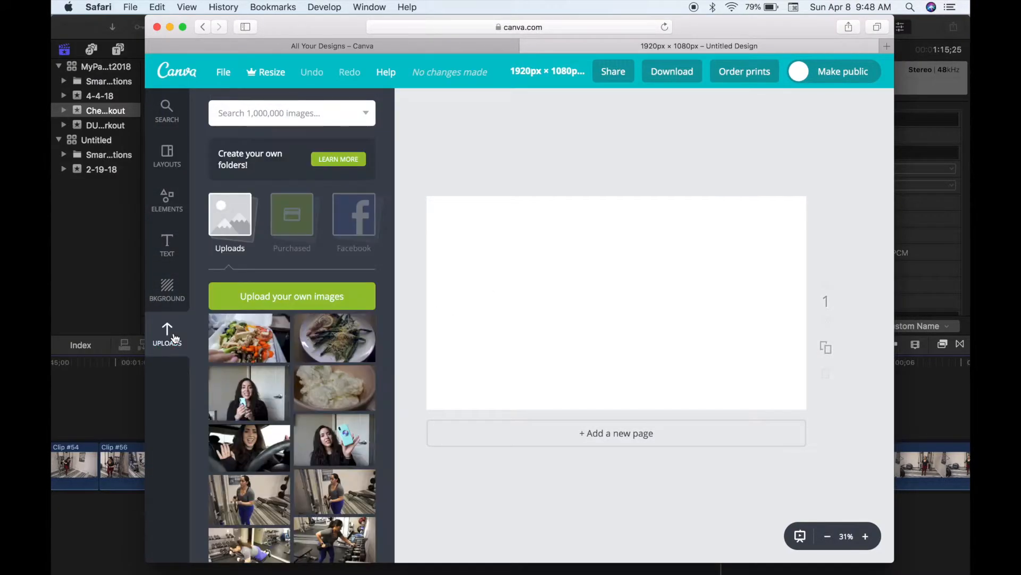
pyautogui.click(292, 295)
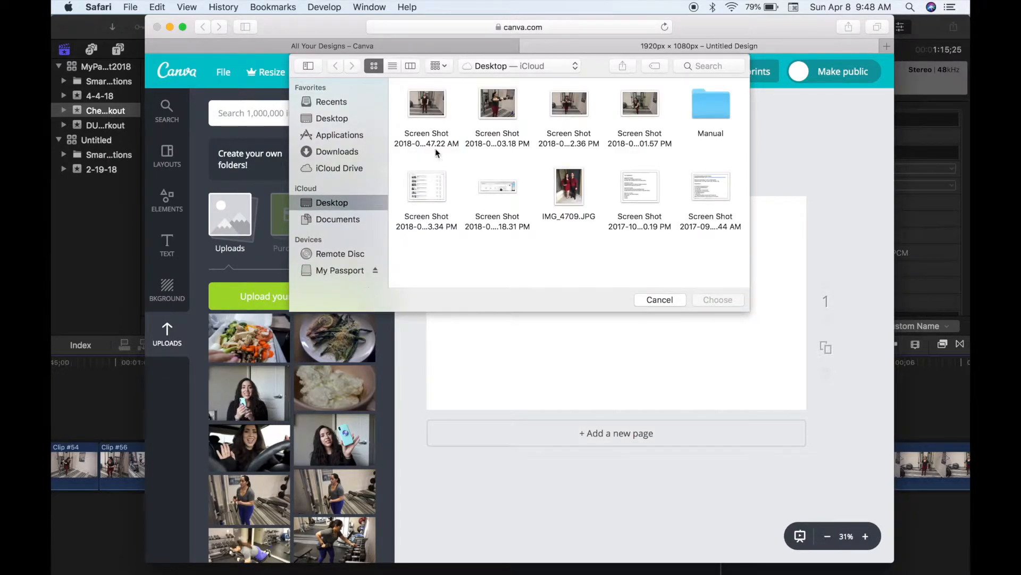
pyautogui.click(429, 109)
pyautogui.keyDown('super'); pyautogui.click(496, 116); pyautogui.keyUp('super')
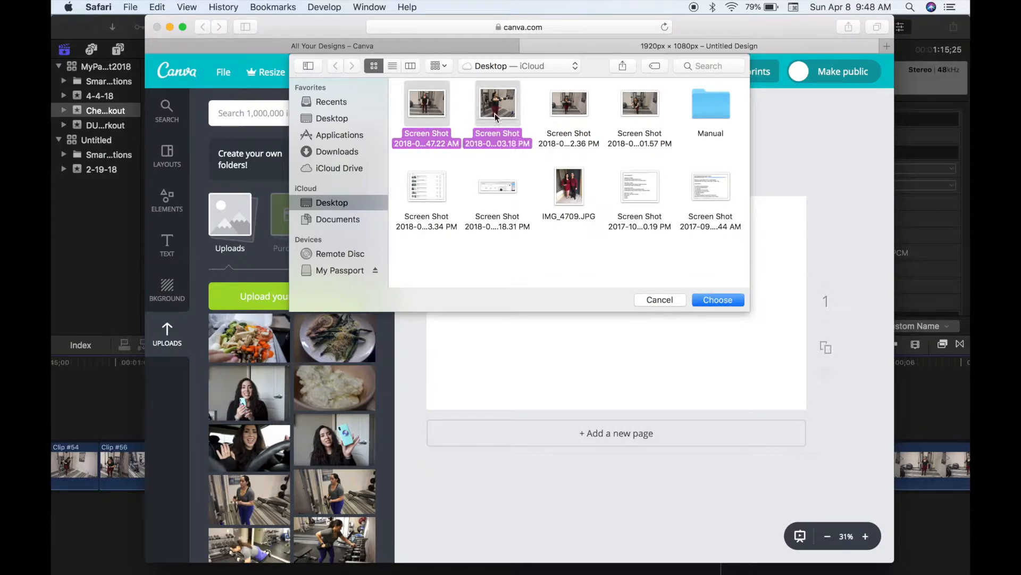
pyautogui.keyDown('super'); pyautogui.click(567, 104); pyautogui.keyUp('super')
pyautogui.keyDown('super'); pyautogui.click(651, 106); pyautogui.keyUp('super')
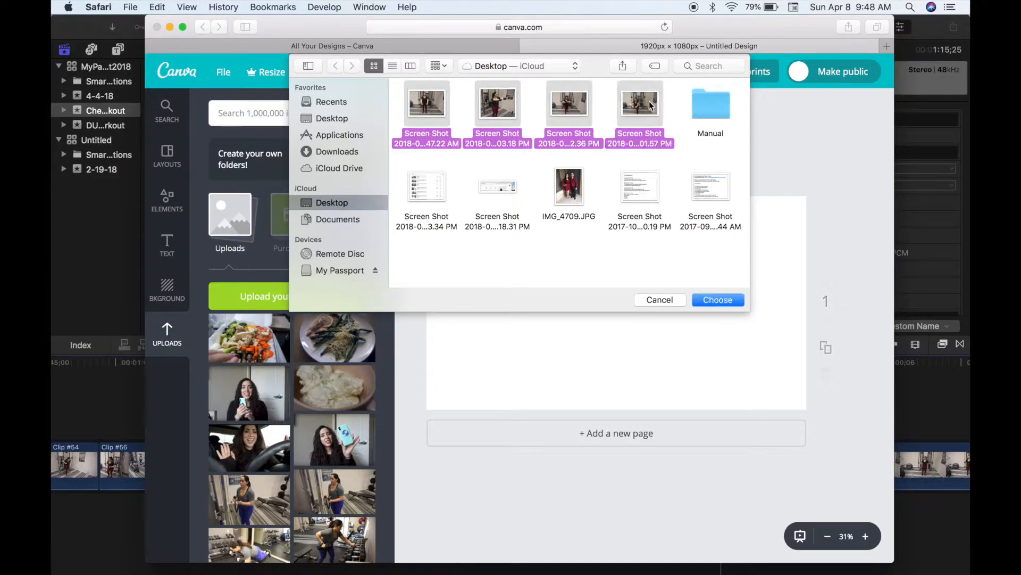
pyautogui.click(709, 301)
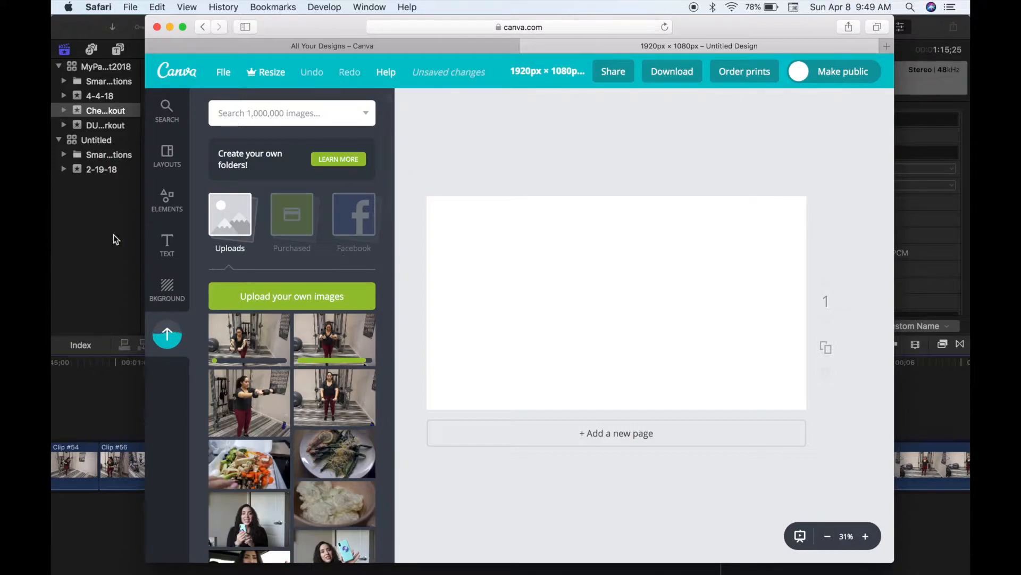
# - Fill the page background with the solid mint-teal colour
pyautogui.click(167, 282)
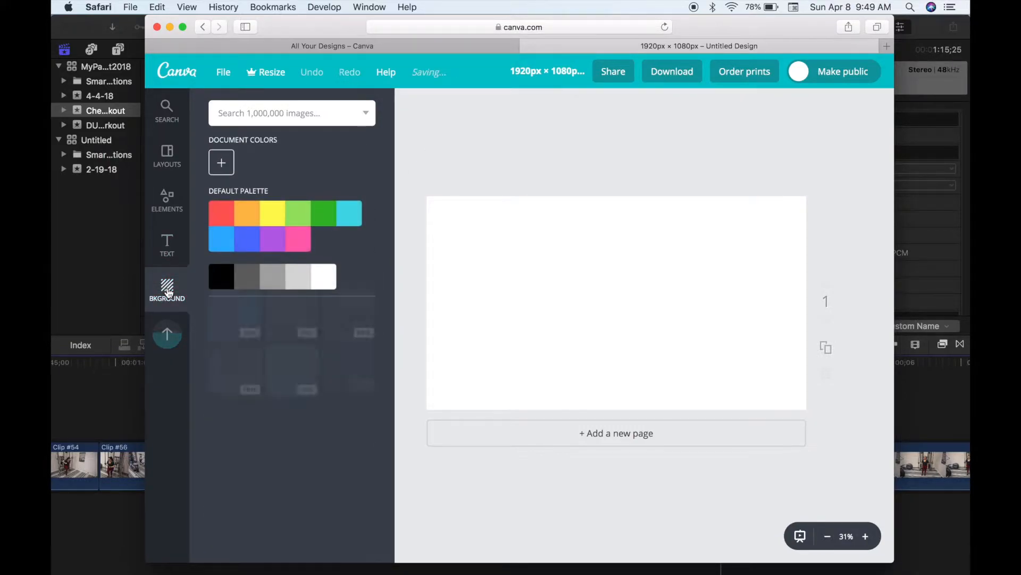
pyautogui.scroll(-3, 232, 335)
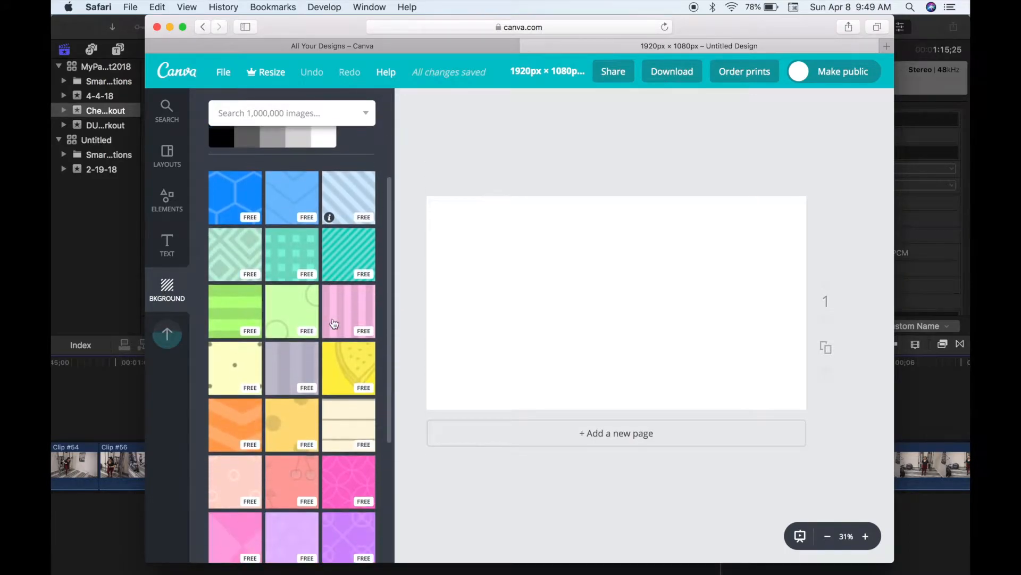
pyautogui.scroll(-6, 315, 354)
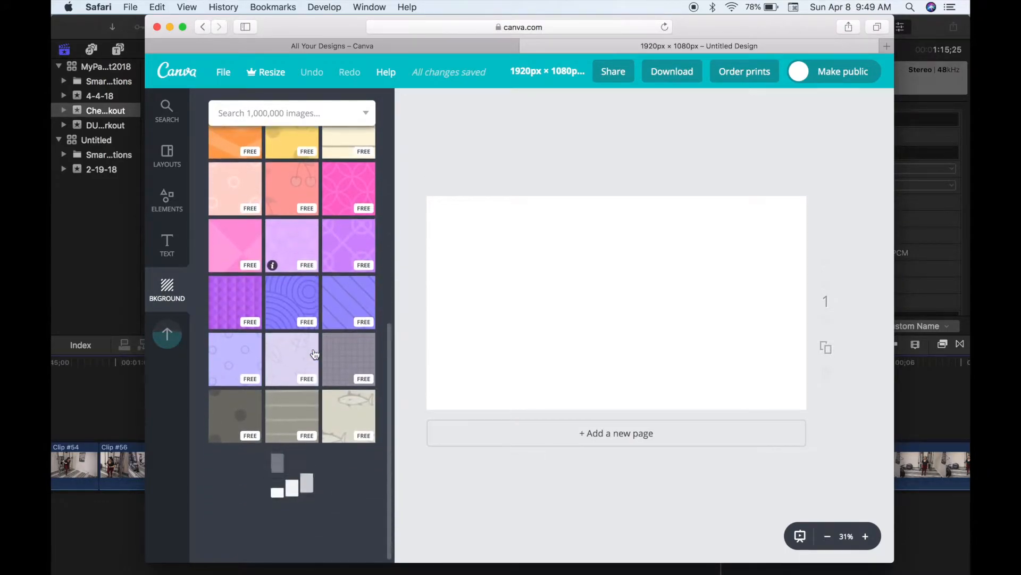
pyautogui.scroll(-12, 315, 353)
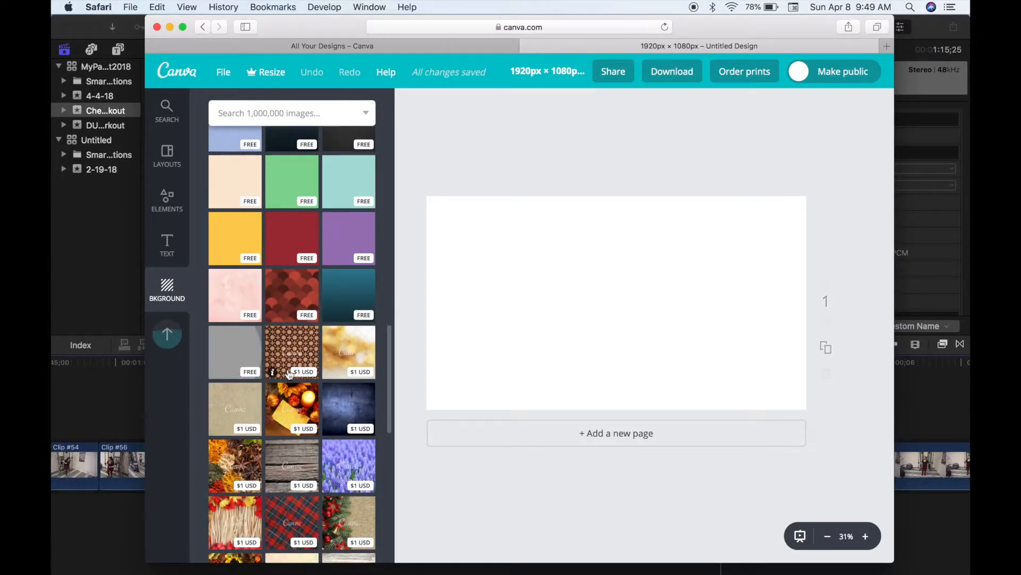
pyautogui.click(360, 178)
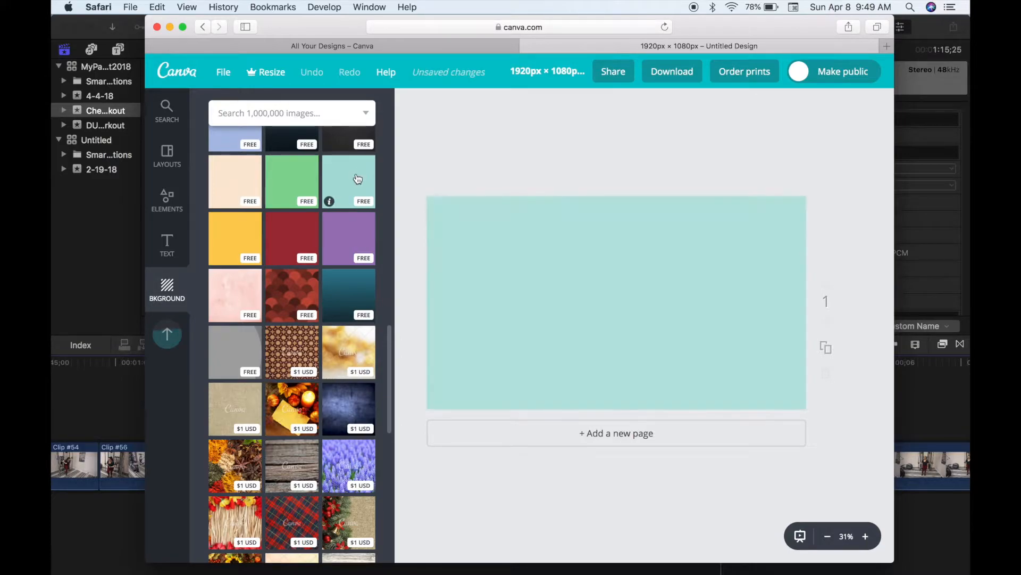
pyautogui.click(170, 242)
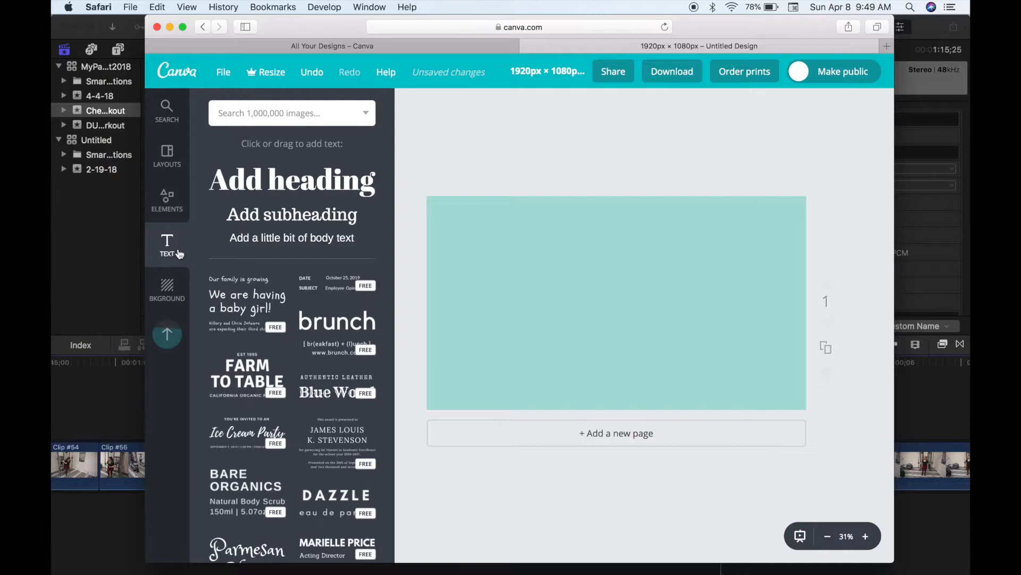
# - Add a heading reading 'Chest & Shoulder Workout' to the page
pyautogui.scroll(-10, 244, 326)
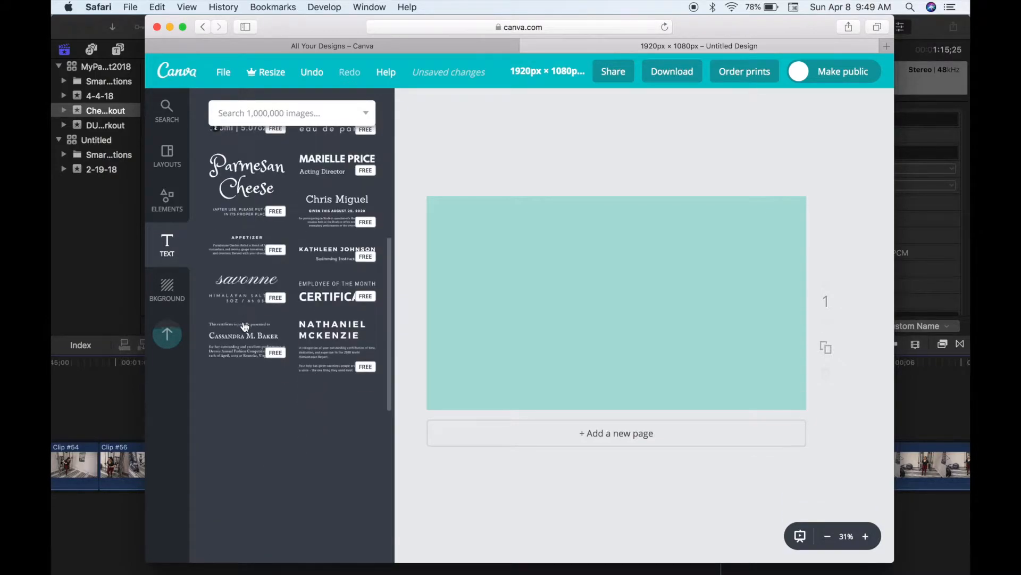
pyautogui.scroll(3, 245, 327)
pyautogui.scroll(6, 244, 325)
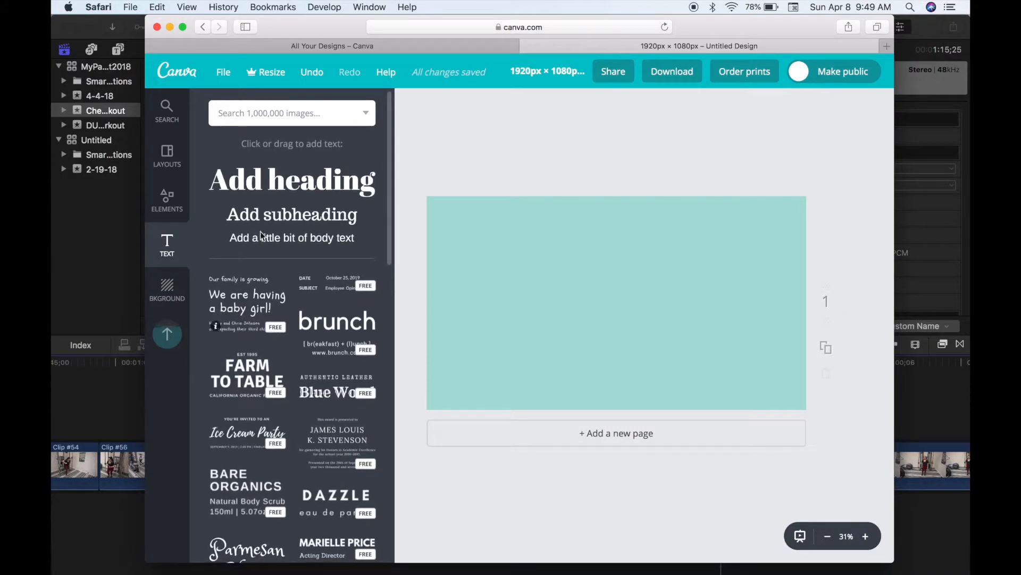
pyautogui.click(279, 189)
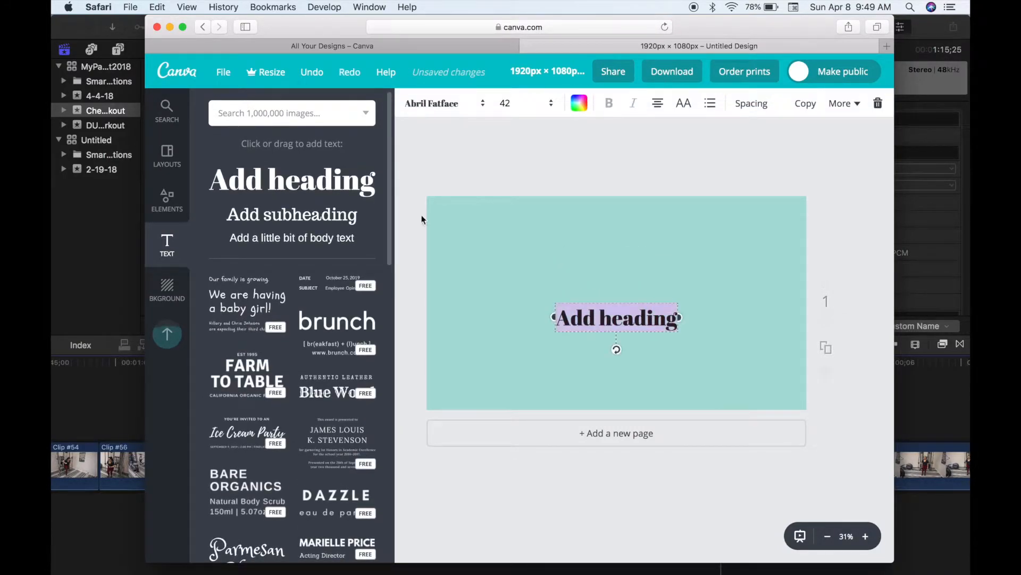
pyautogui.write('Chest and')
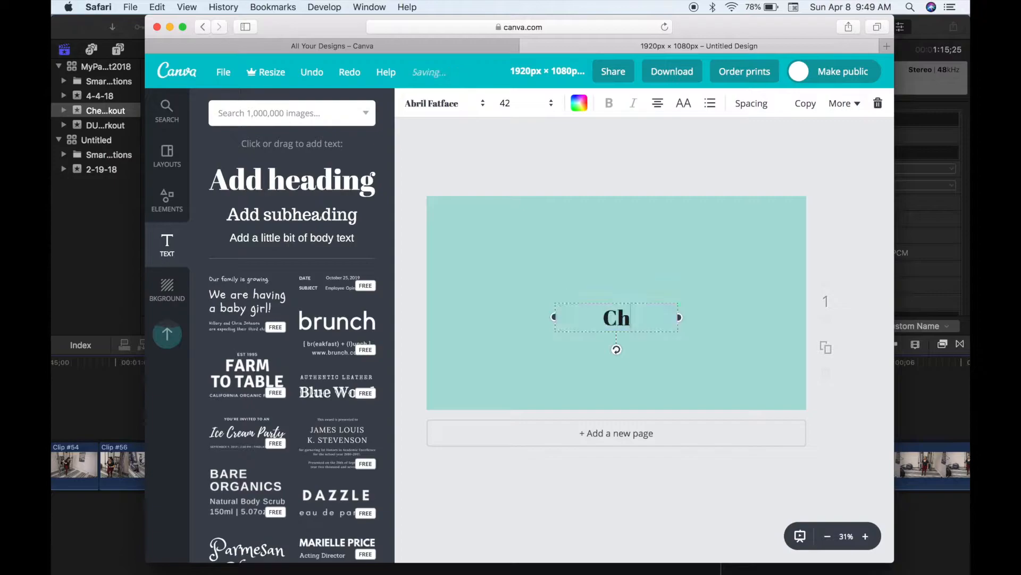
pyautogui.press('BackSpace')
pyautogui.press('BackSpace')
pyautogui.press('BackSpace')
pyautogui.press('BackSpace')
pyautogui.write('& Shoulder Workout')
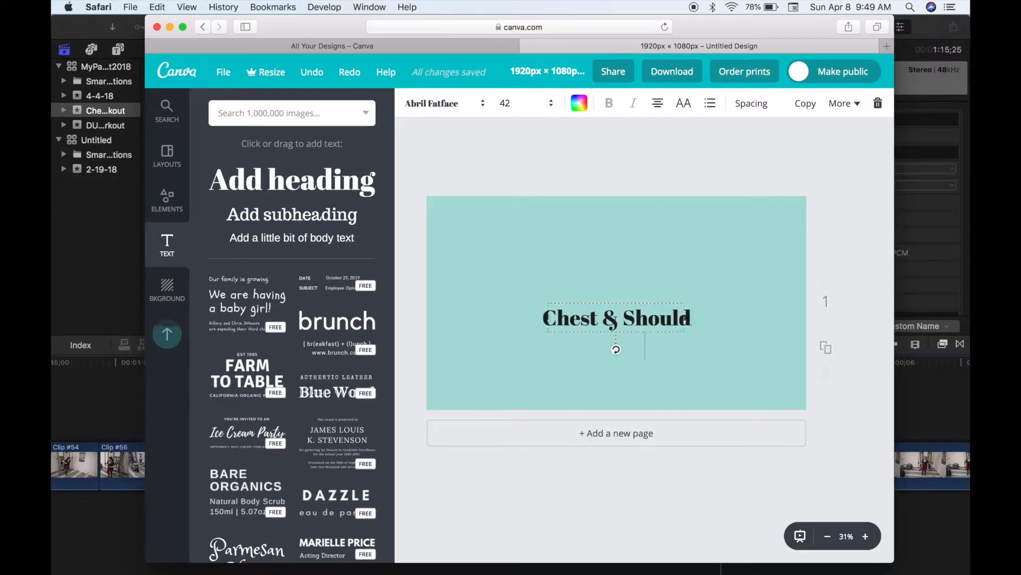
# - Scroll through the font list to find the Sifonn font
pyautogui.click(455, 102)
pyautogui.scroll(-10, 443, 320)
pyautogui.scroll(-10, 442, 320)
pyautogui.scroll(-10, 442, 321)
pyautogui.scroll(-10, 442, 319)
pyautogui.scroll(-8, 442, 318)
# - Set the heading to Sifonn, tilt it counter-clockwise, size 88, and move it upper-left
pyautogui.click(443, 317)
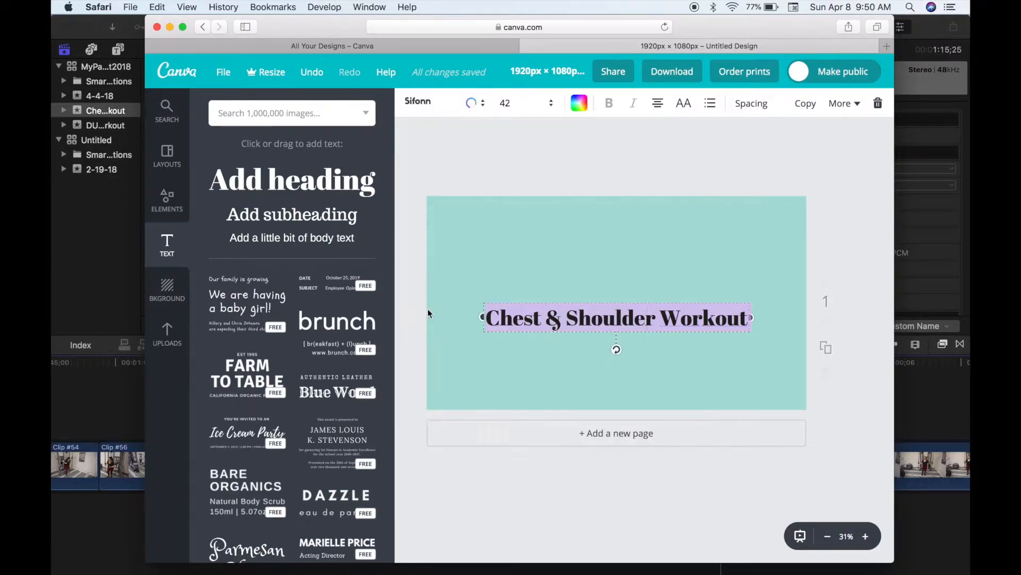
pyautogui.moveTo(618, 390); pyautogui.dragTo(625, 379)
pyautogui.click(527, 108)
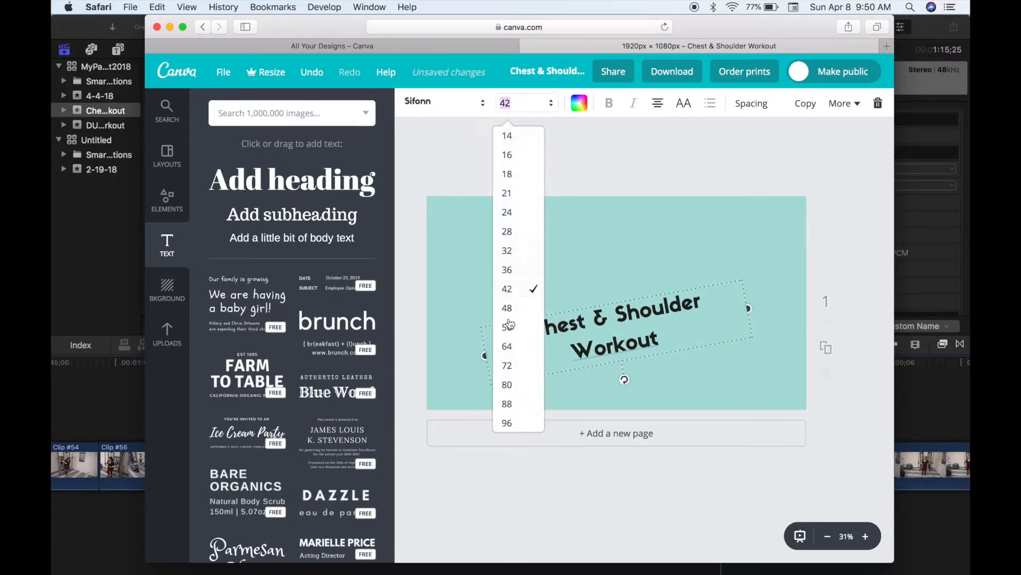
pyautogui.click(522, 404)
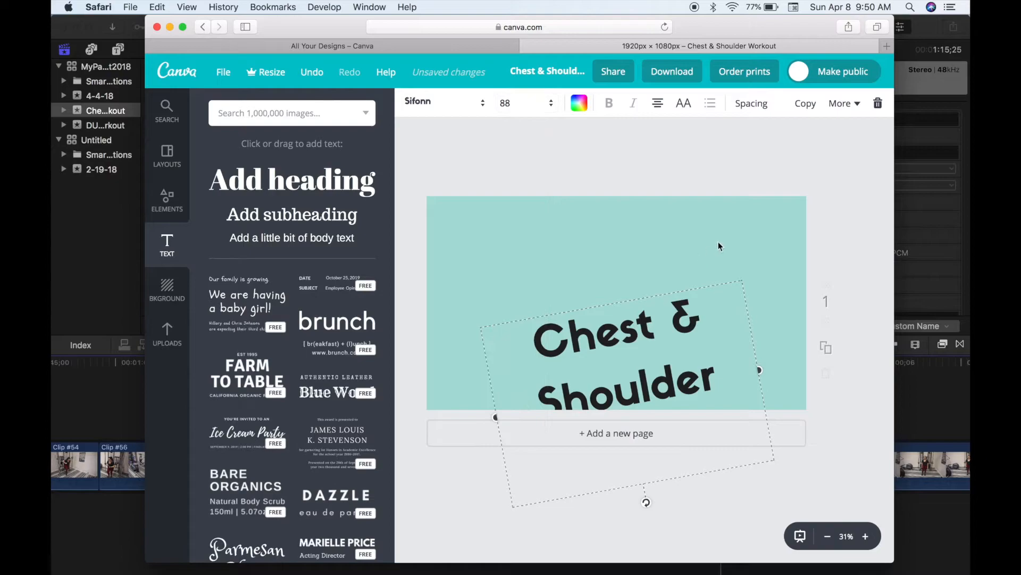
pyautogui.moveTo(697, 281); pyautogui.dragTo(620, 203)
# - Tighten the heading spacing to line height 0.93 and letter spacing -20
pyautogui.click(751, 106)
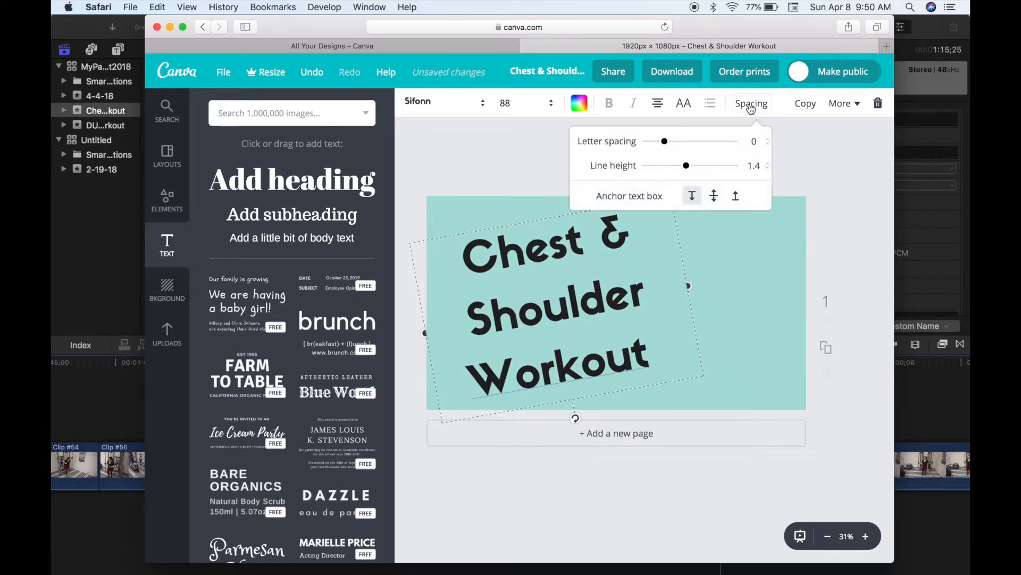
pyautogui.moveTo(685, 166); pyautogui.dragTo(664, 144)
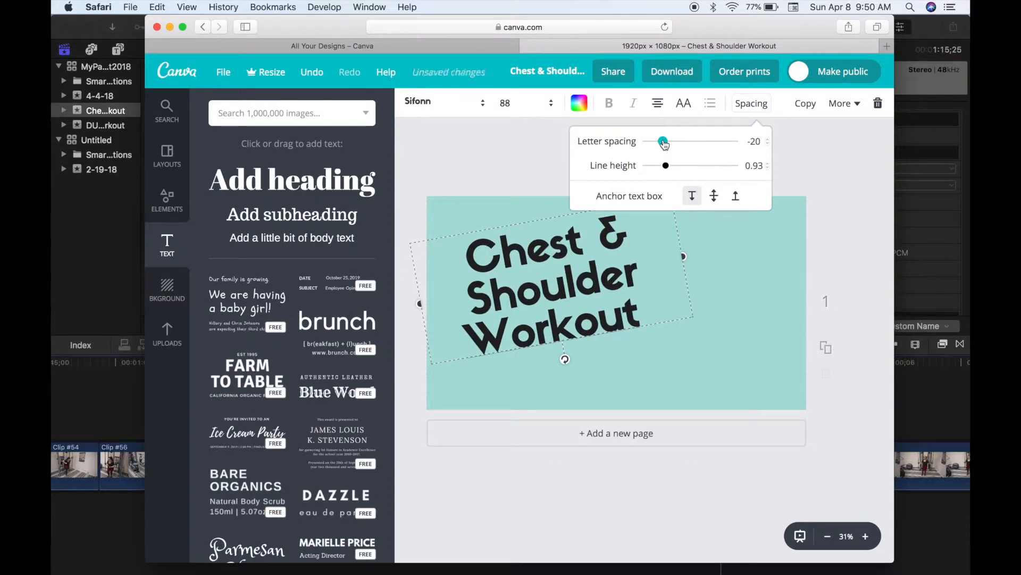
pyautogui.click(736, 275)
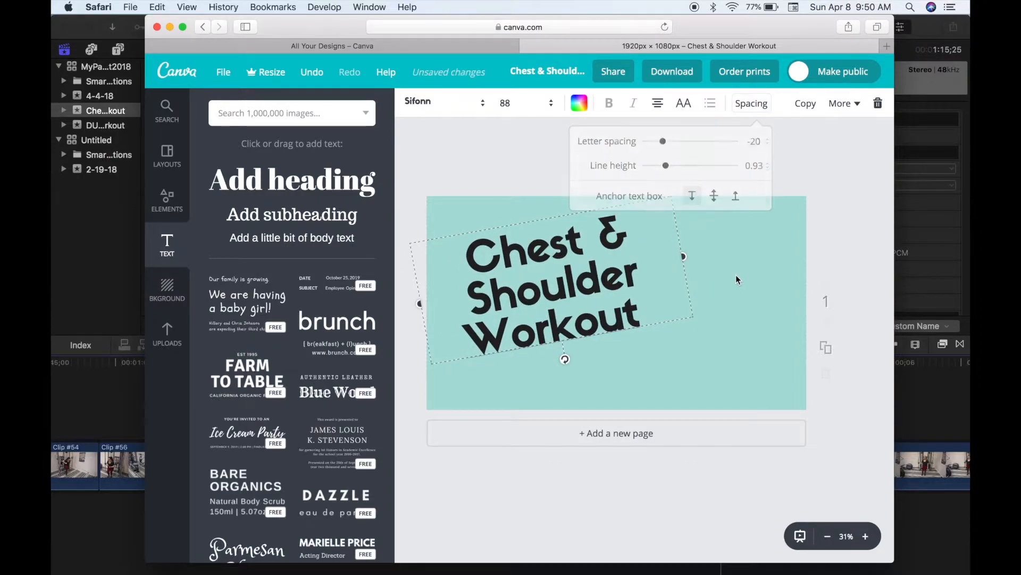
# - Add two uploaded workout photos, shrinking the dumbbell photo onto the page's left side
pyautogui.click(165, 342)
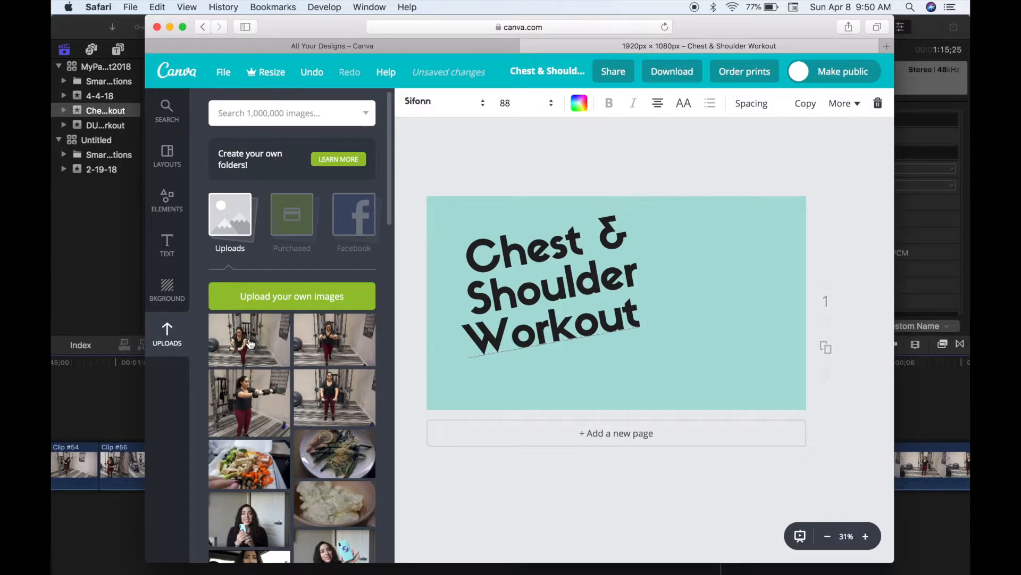
pyautogui.click(251, 344)
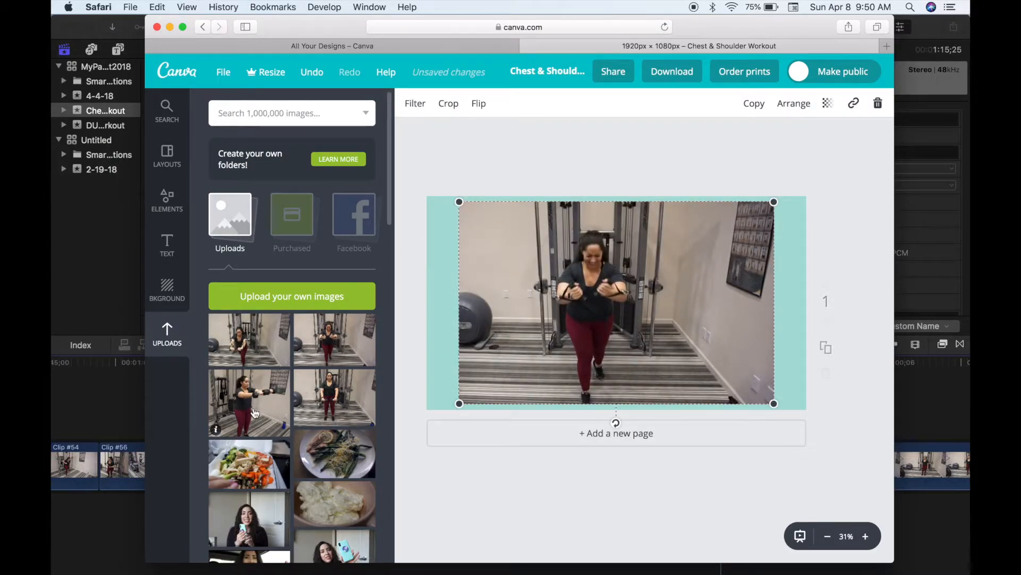
pyautogui.click(254, 413)
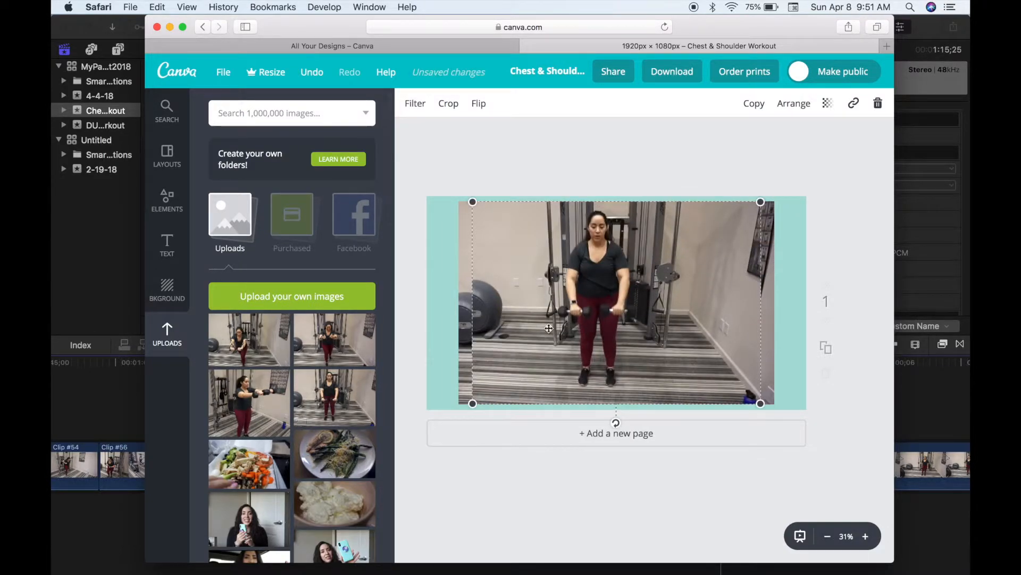
pyautogui.moveTo(740, 202); pyautogui.dragTo(649, 276)
pyautogui.moveTo(554, 330); pyautogui.dragTo(482, 336)
# - Crop the larger photo, then enlarge and place it on the page's right side
pyautogui.click(671, 309)
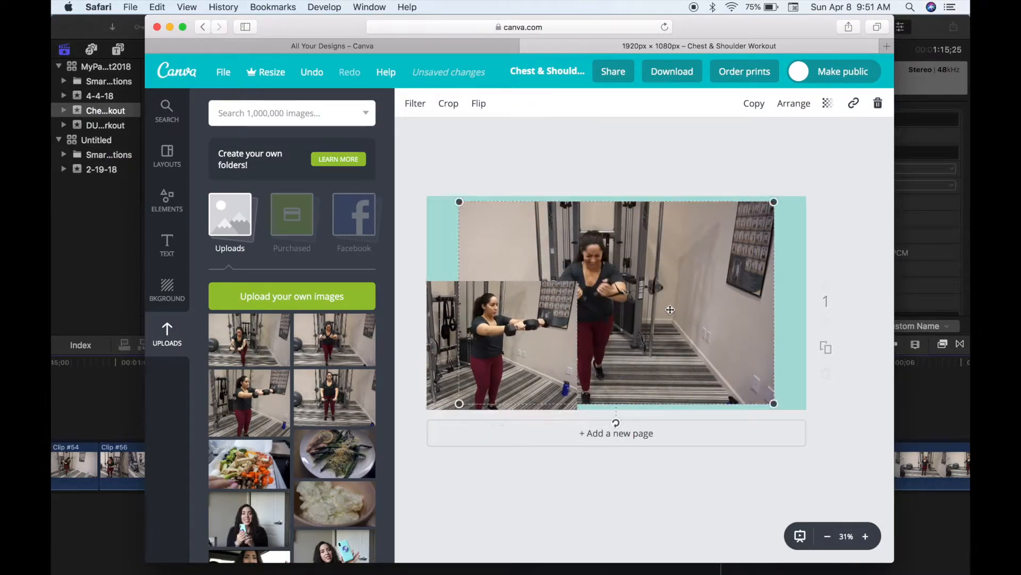
pyautogui.doubleClick(670, 310)
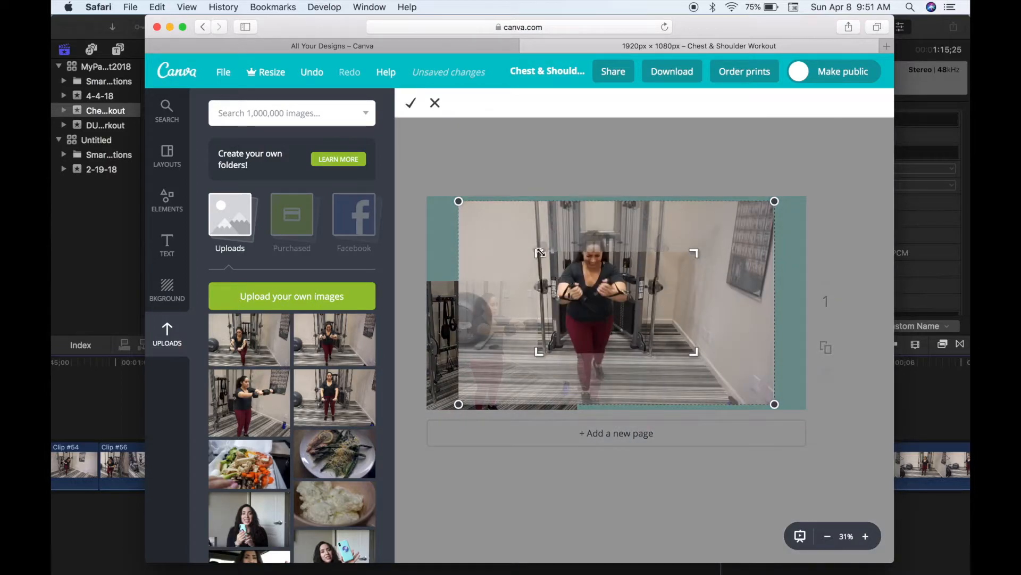
pyautogui.moveTo(541, 252); pyautogui.dragTo(501, 205)
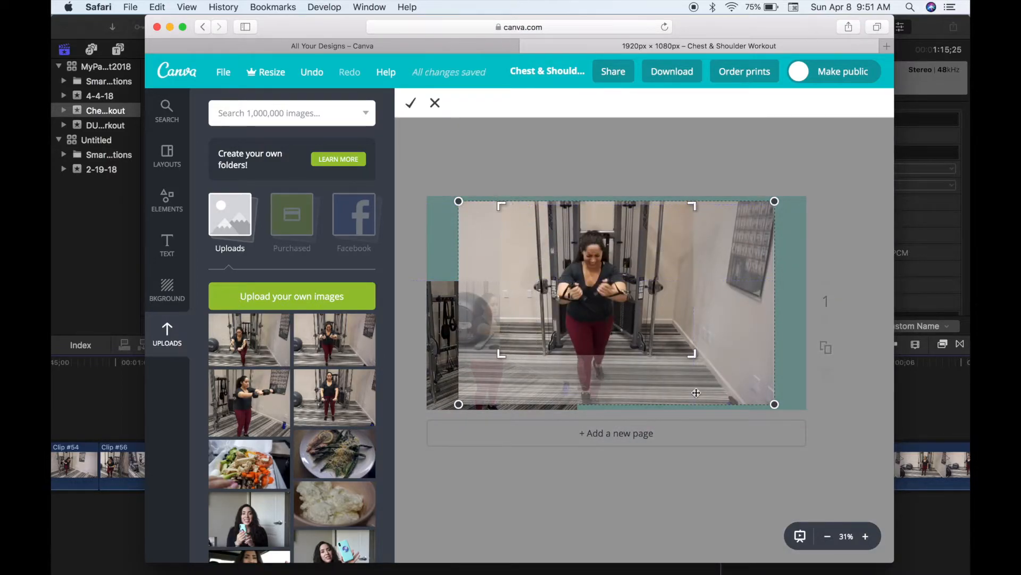
pyautogui.moveTo(694, 359); pyautogui.dragTo(705, 414)
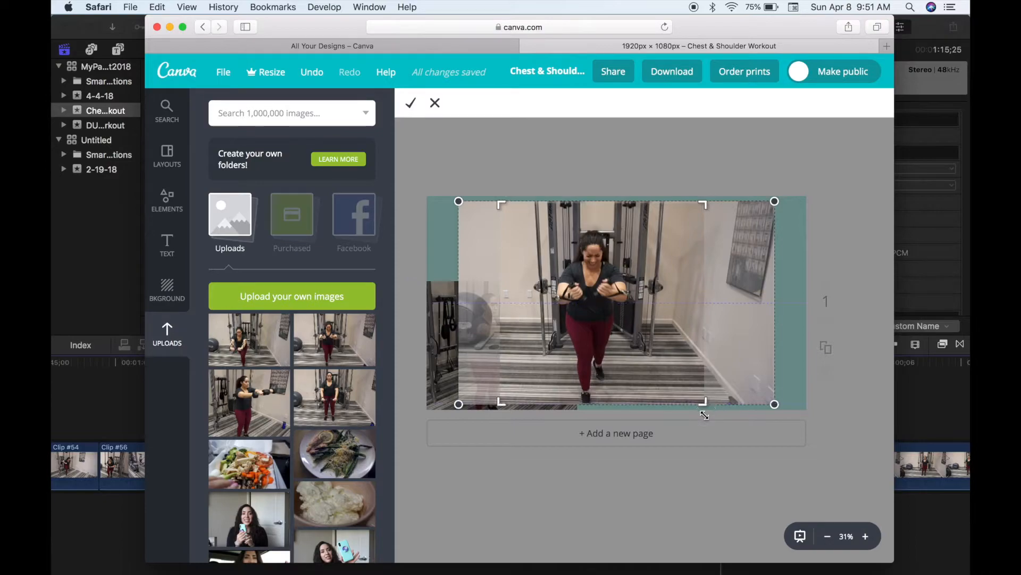
pyautogui.click(411, 105)
pyautogui.moveTo(629, 282); pyautogui.dragTo(755, 265)
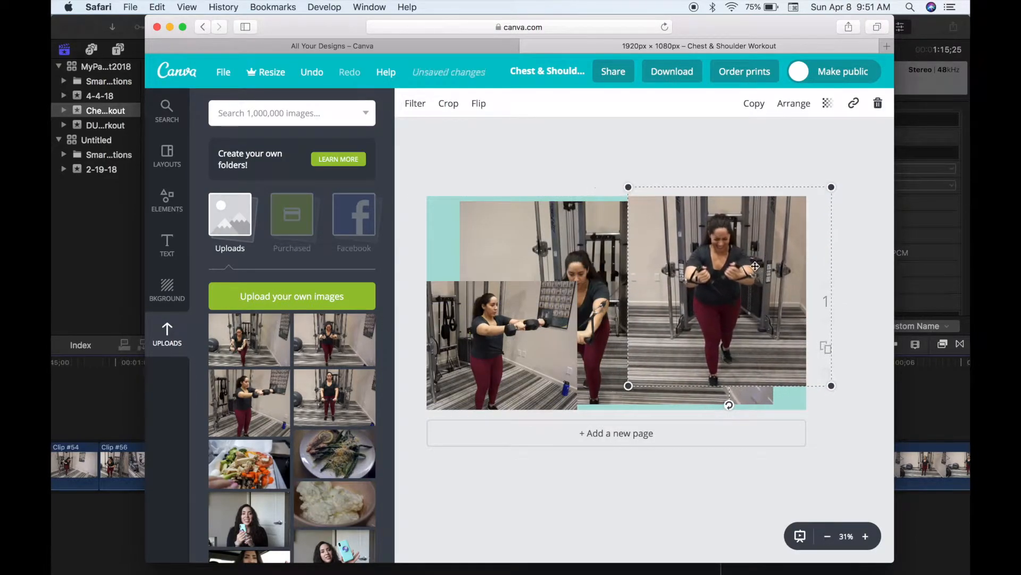
pyautogui.moveTo(628, 385); pyautogui.dragTo(590, 423)
pyautogui.moveTo(708, 358); pyautogui.dragTo(746, 357)
# - Shrink the other photo into the top-left corner, undoing a stray move of the lower-left photo
pyautogui.click(589, 245)
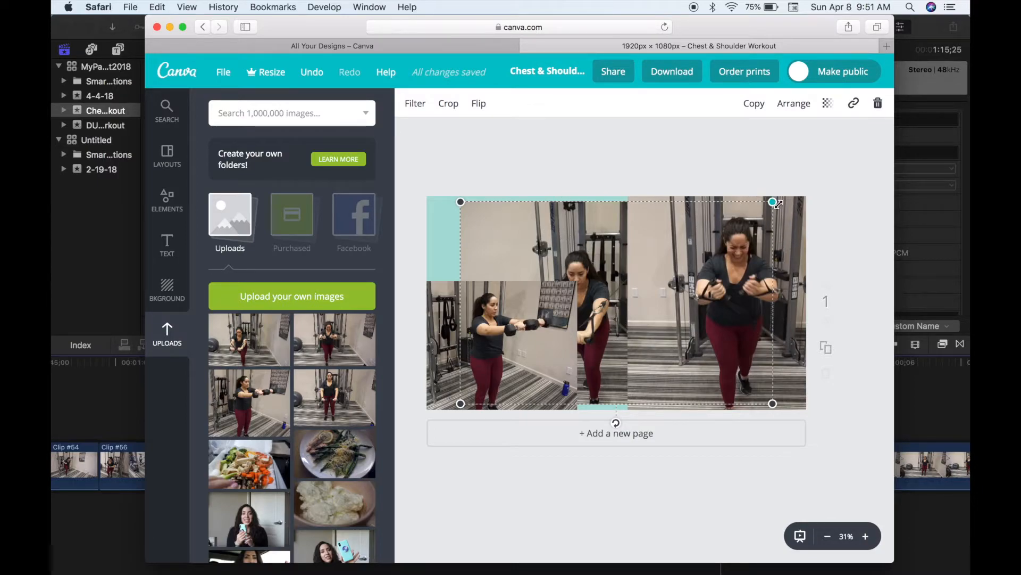
pyautogui.moveTo(770, 201); pyautogui.dragTo(645, 232)
pyautogui.moveTo(613, 295); pyautogui.dragTo(567, 205)
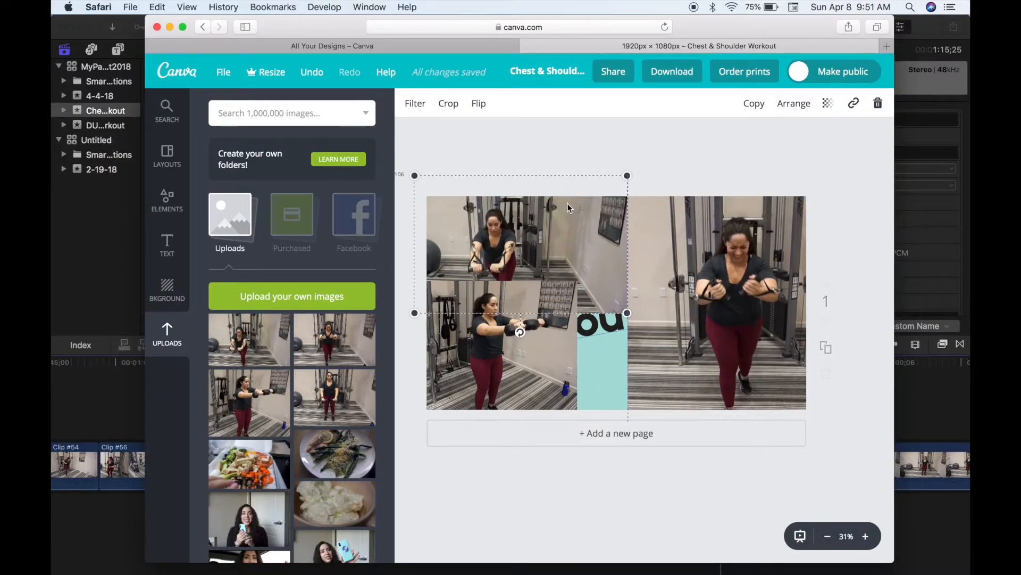
pyautogui.moveTo(541, 354); pyautogui.dragTo(536, 383)
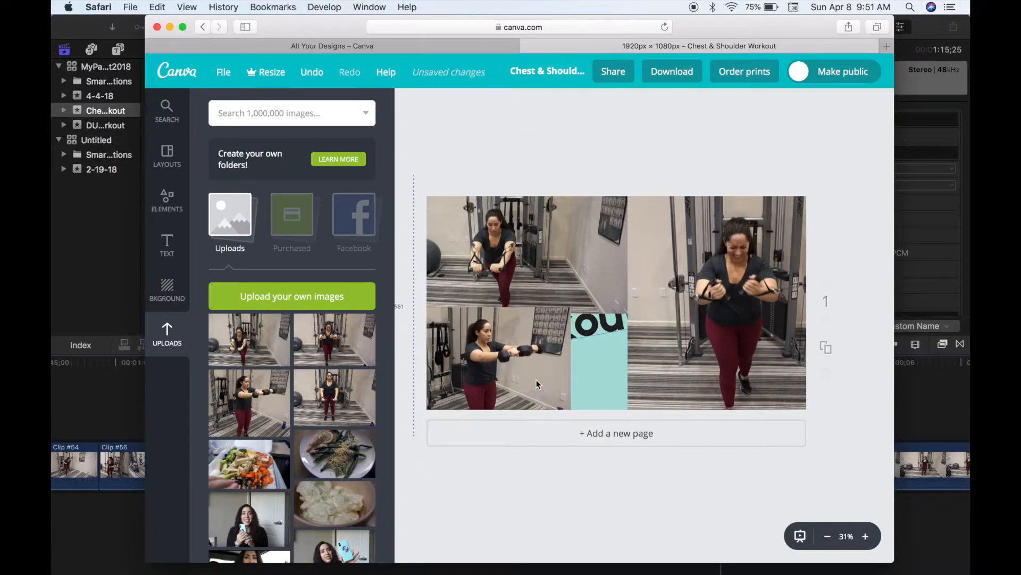
pyautogui.press('super+z')
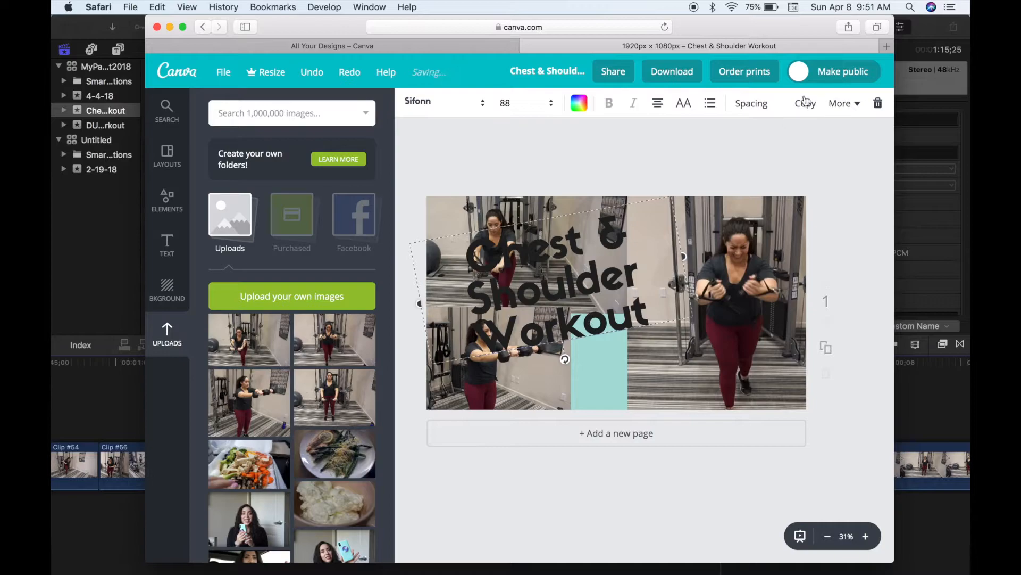
# - Check the title's spacing options and undo an accidental change to the right-hand photo
pyautogui.click(752, 105)
pyautogui.click(807, 146)
pyautogui.click(635, 367)
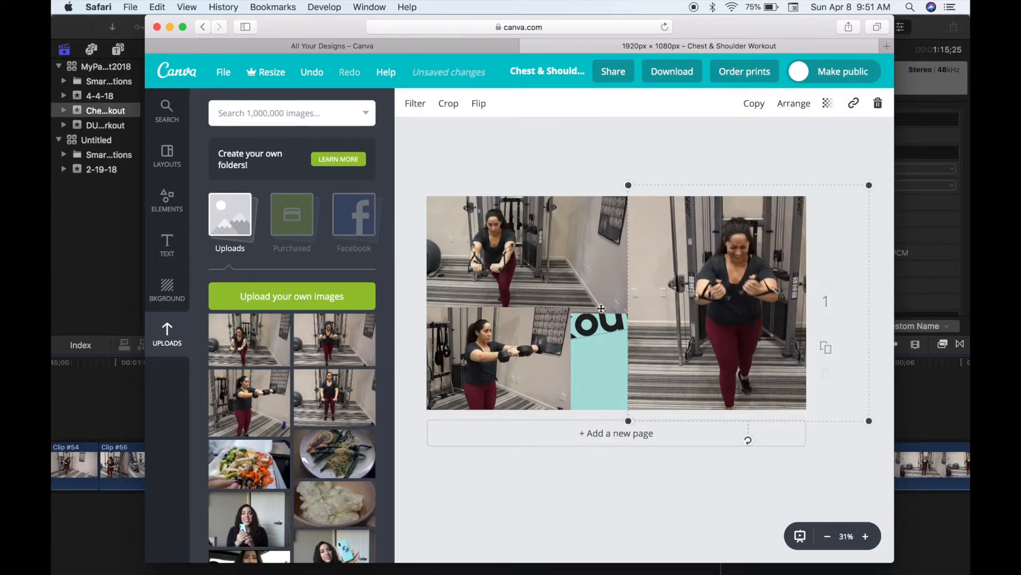
pyautogui.hotkey('ctrl', 'z')
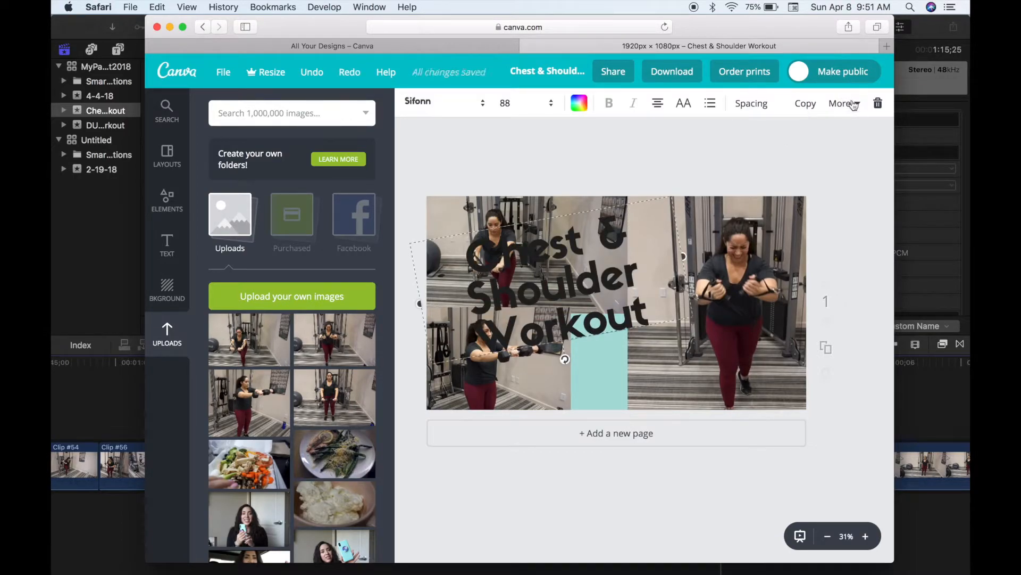
# - Bring the title forward in front of the photos and shift it right
pyautogui.click(854, 105)
pyautogui.click(831, 142)
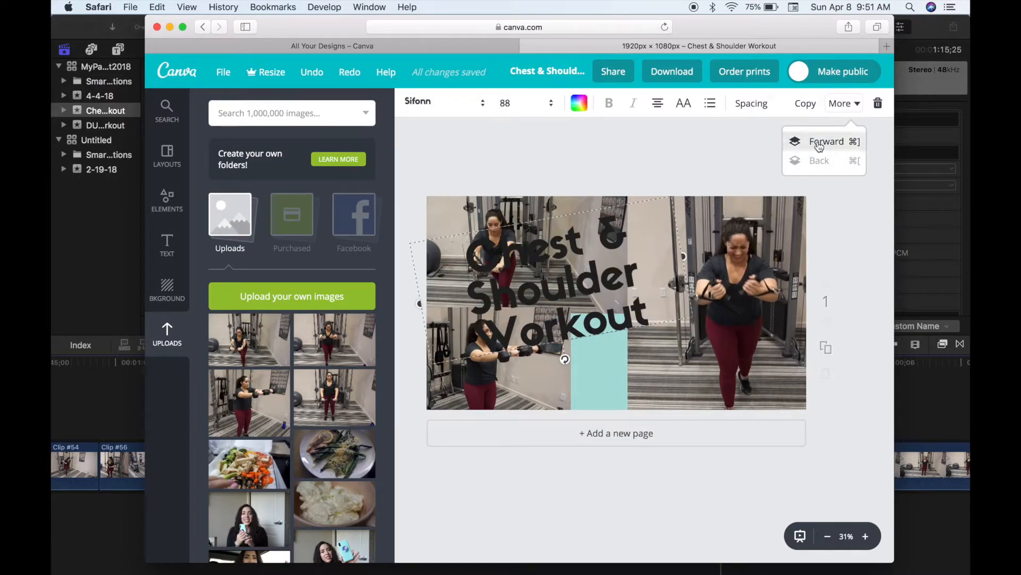
pyautogui.click(820, 146)
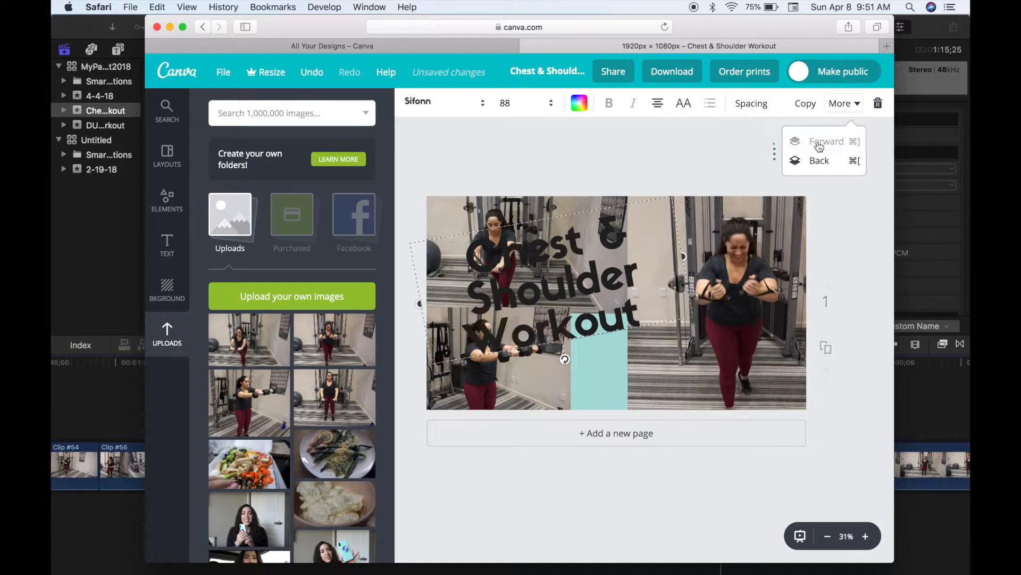
pyautogui.moveTo(578, 278); pyautogui.dragTo(640, 280)
pyautogui.click(451, 234)
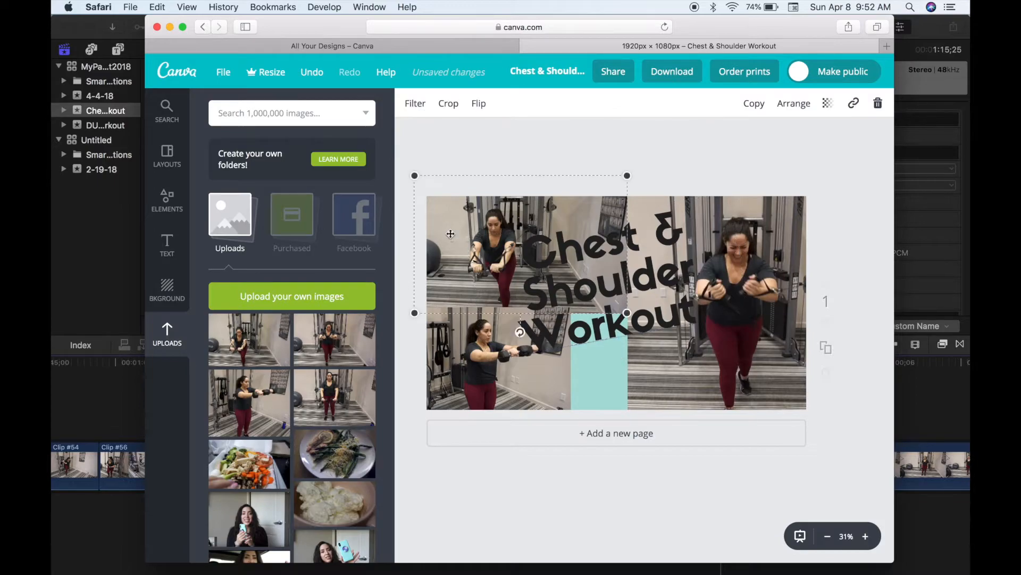
pyautogui.doubleClick(451, 234)
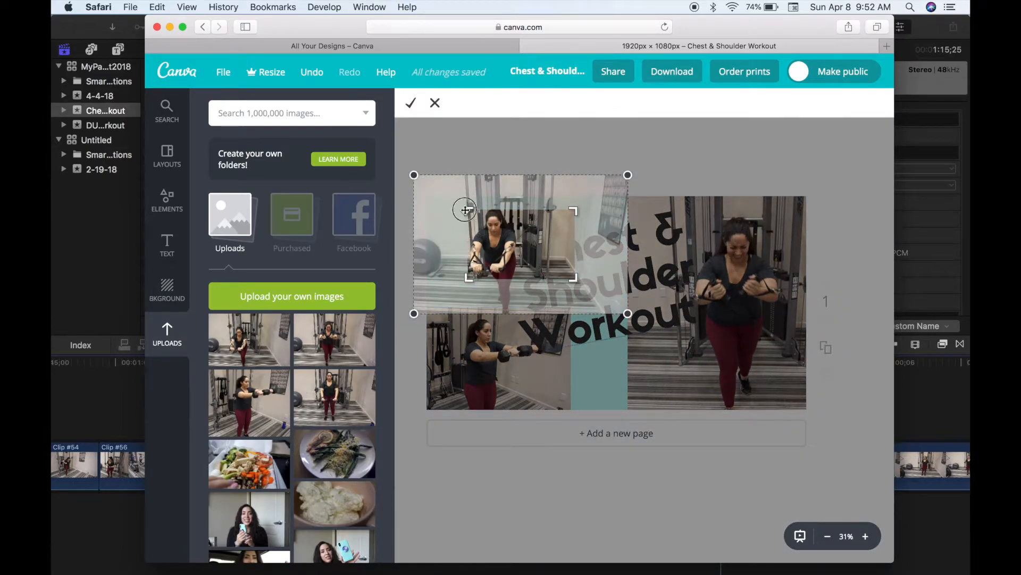
# - Recrop the top-left photo taller, then realign the lower-left photo and title over the teal strip
pyautogui.moveTo(465, 211); pyautogui.dragTo(447, 201)
pyautogui.moveTo(572, 279); pyautogui.dragTo(569, 313)
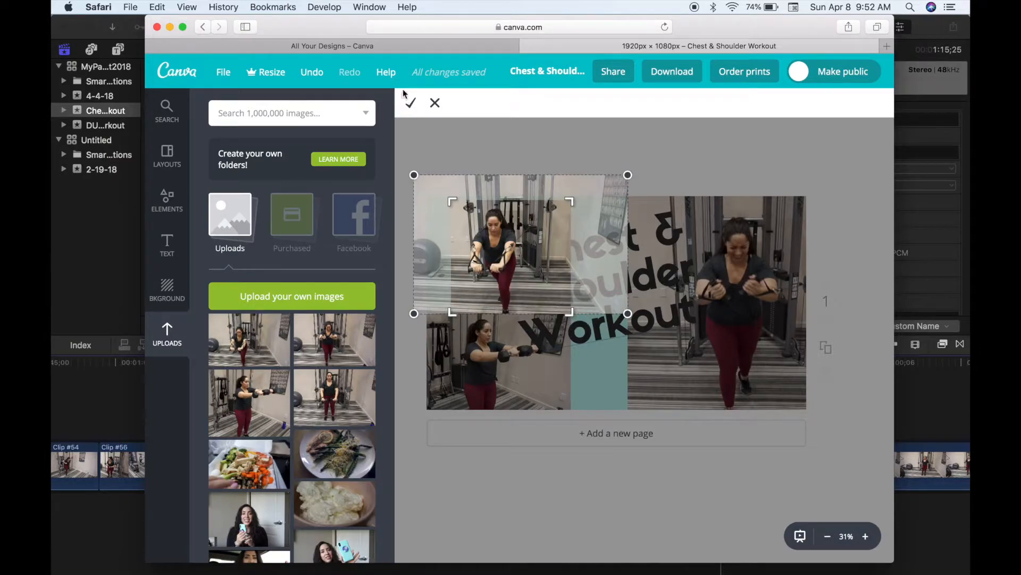
pyautogui.click(409, 102)
pyautogui.moveTo(502, 241); pyautogui.dragTo(462, 232)
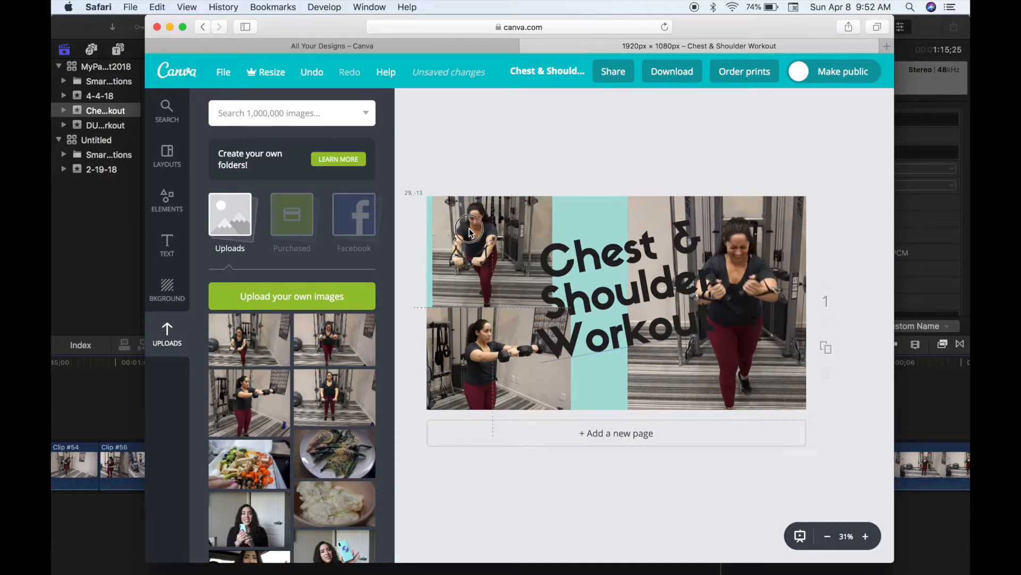
pyautogui.moveTo(502, 319); pyautogui.dragTo(492, 344)
pyautogui.moveTo(612, 283); pyautogui.dragTo(589, 268)
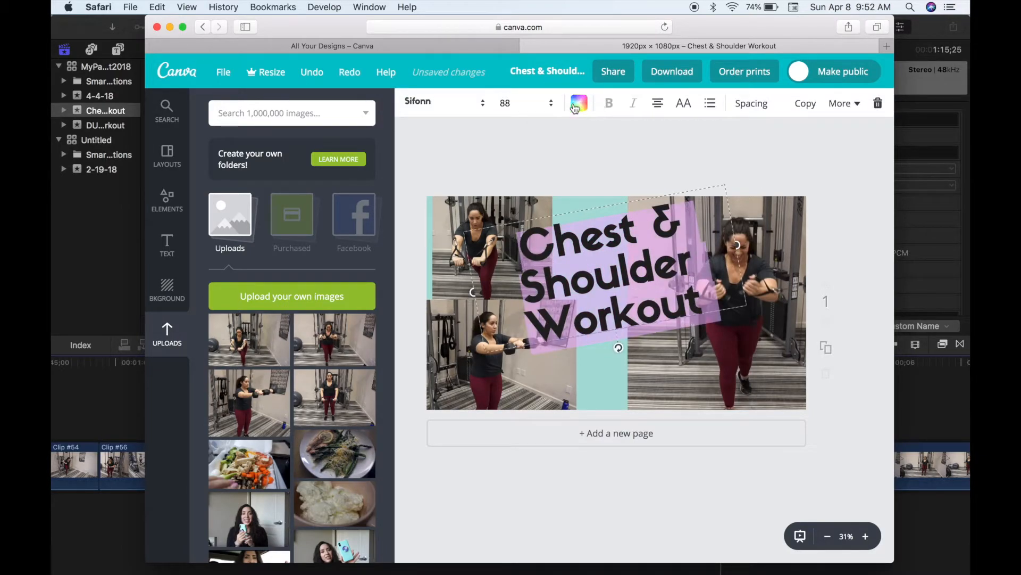
# - Change the Chest & Shoulder Workout title's text colour from black to white
pyautogui.click(574, 108)
pyautogui.click(690, 277)
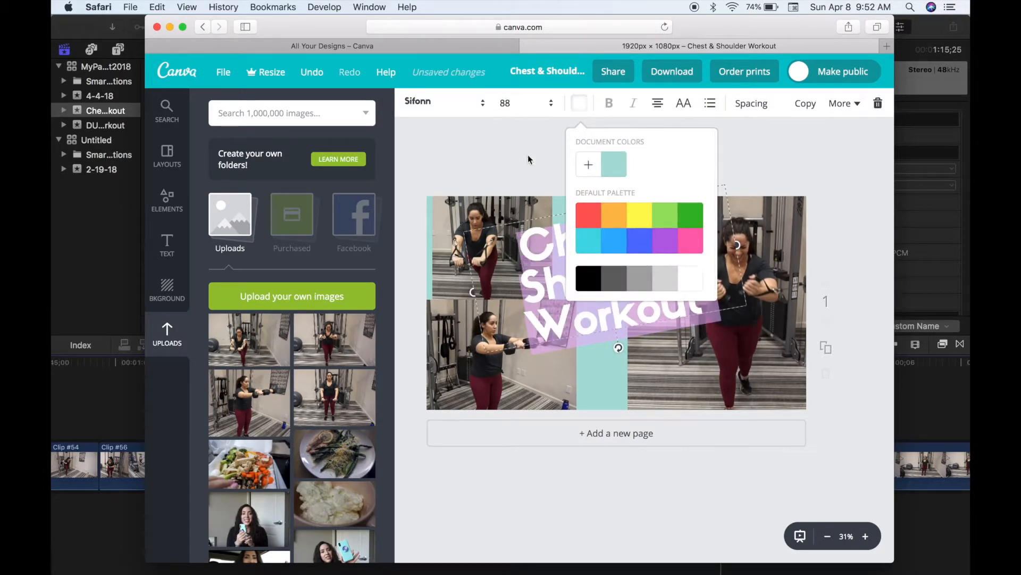
pyautogui.click(529, 156)
pyautogui.click(576, 150)
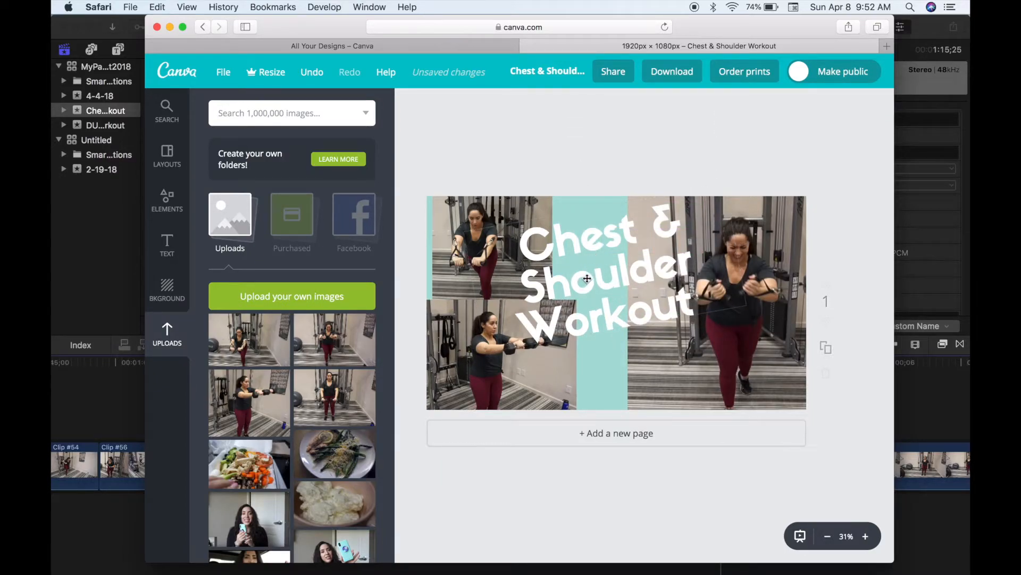
# - Search Elements for 'social media' and add the Facebook, Instagram and Twitter icons
pyautogui.click(169, 206)
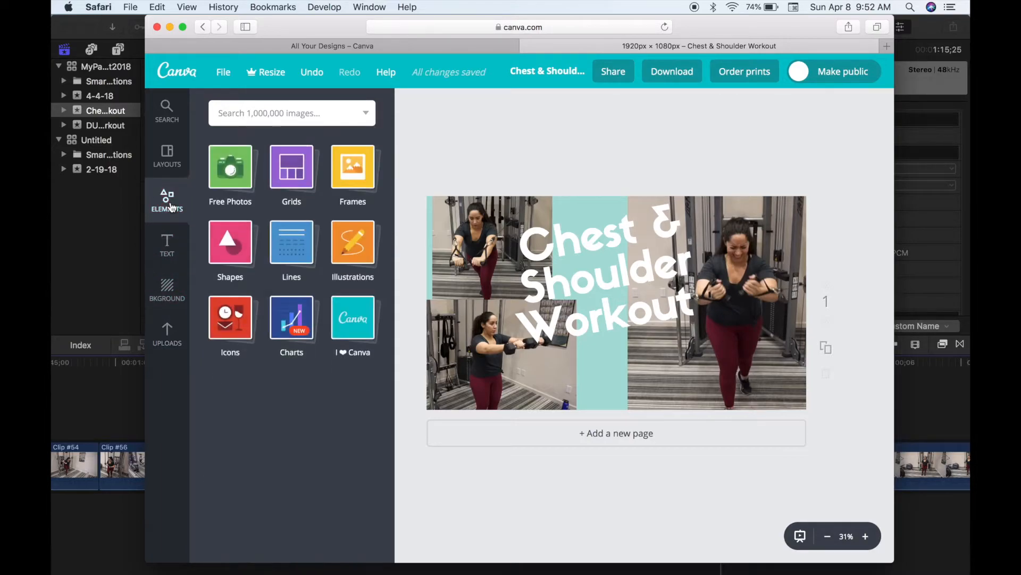
pyautogui.click(283, 118)
pyautogui.write('s')
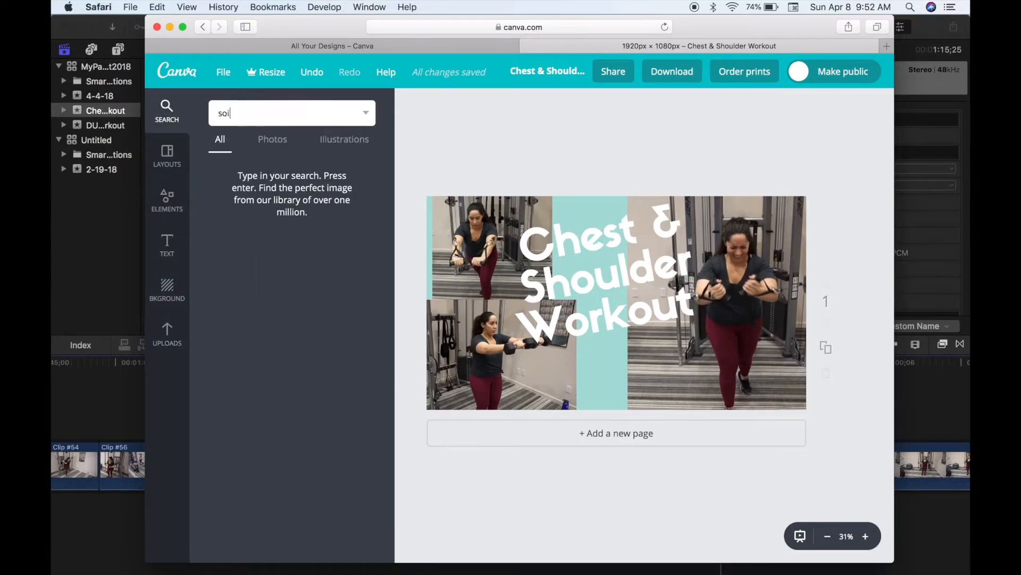
pyautogui.write('ocial media')
pyautogui.press('Return')
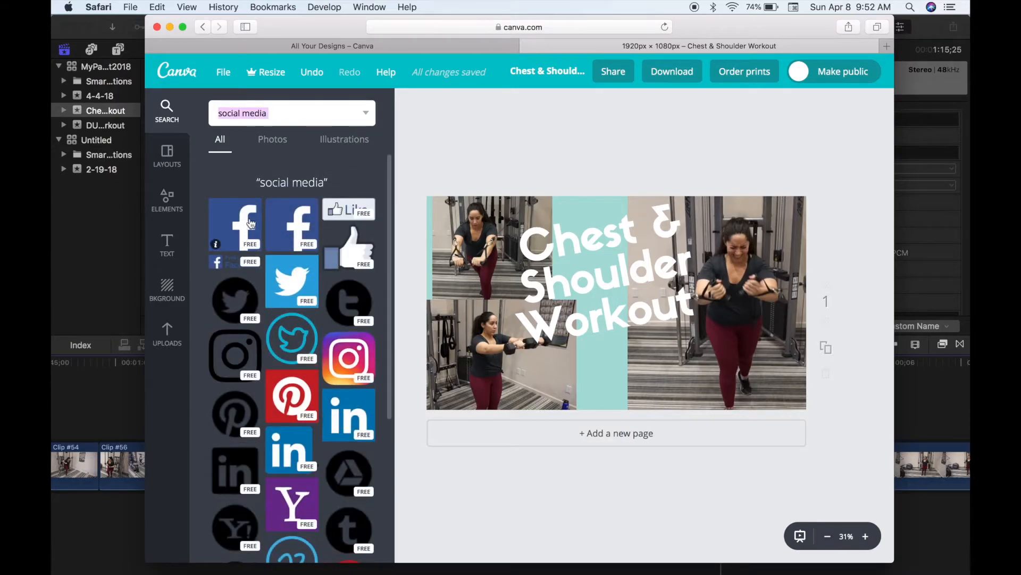
pyautogui.click(235, 228)
pyautogui.click(346, 364)
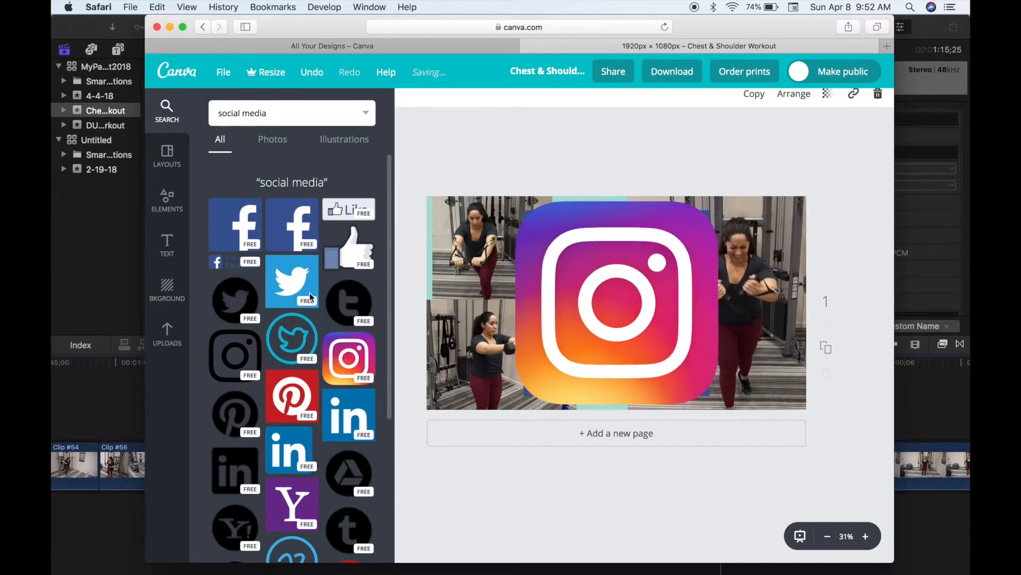
pyautogui.click(301, 282)
pyautogui.scroll(-5, 287, 223)
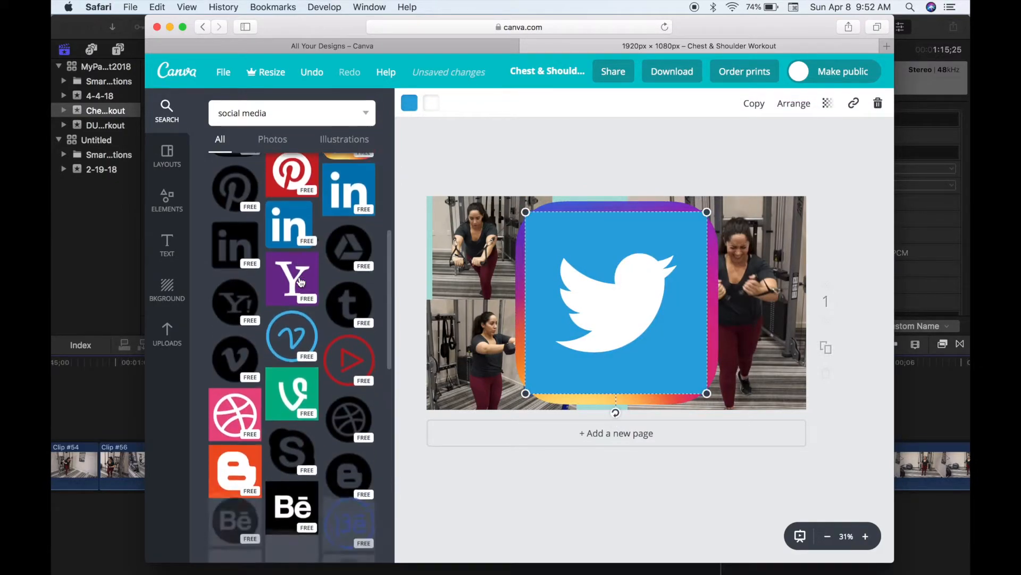
# - Add the sunglasses Snapchat ghost and the red YouTube icon from element searches
pyautogui.click(285, 112)
pyautogui.write('snapchat')
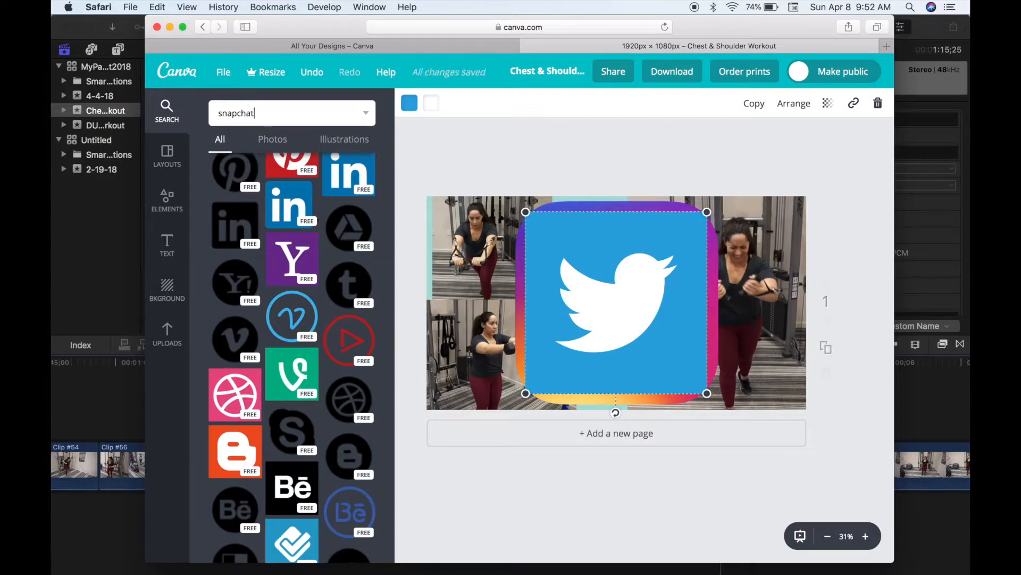
pyautogui.press('Return')
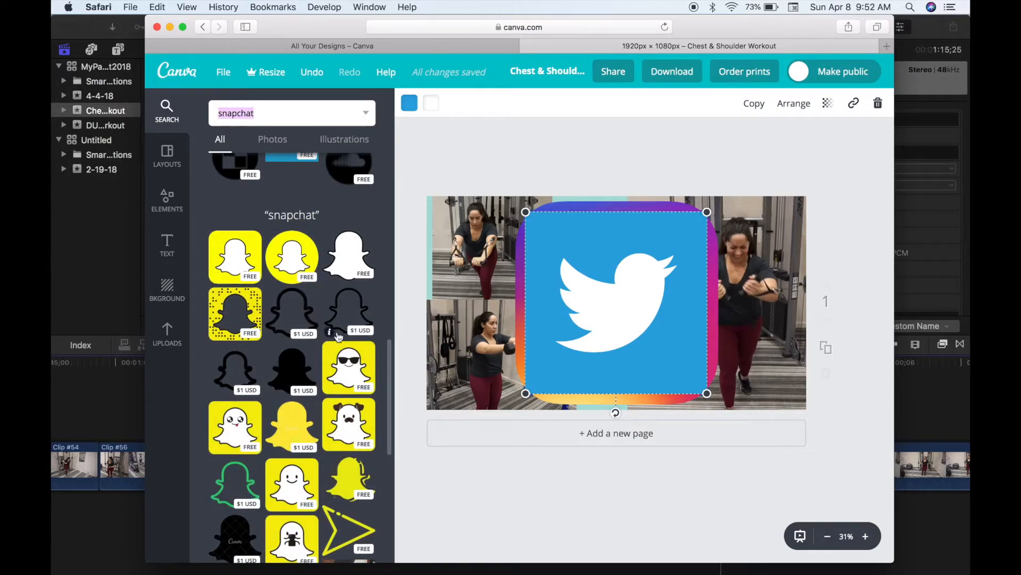
pyautogui.click(331, 385)
pyautogui.write('youtu')
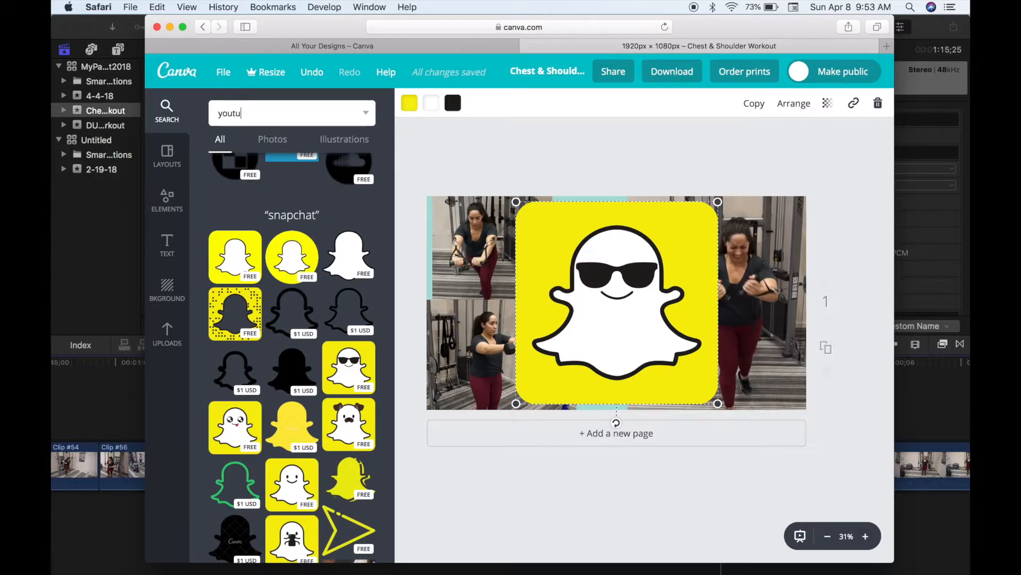
pyautogui.write('be')
pyautogui.press('Return')
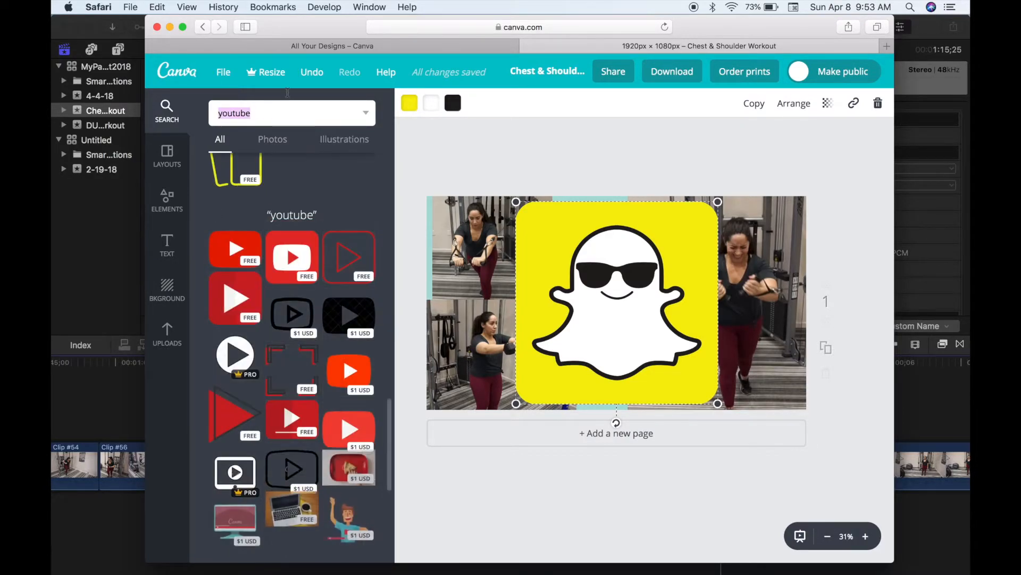
pyautogui.click(293, 261)
# - Shrink each icon, placing YouTube bottom-left and Snapchat, Twitter, Instagram, Facebook along the bottom right
pyautogui.moveTo(514, 201); pyautogui.dragTo(515, 394)
pyautogui.click(540, 360)
pyautogui.moveTo(516, 202); pyautogui.dragTo(787, 398)
pyautogui.click(537, 219)
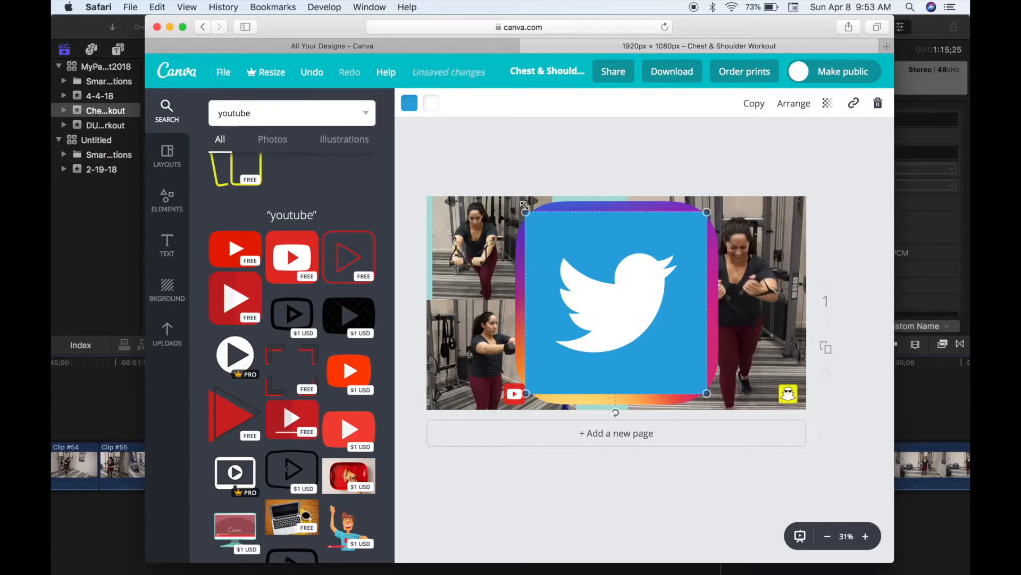
pyautogui.moveTo(521, 208); pyautogui.dragTo(764, 393)
pyautogui.click(625, 308)
pyautogui.moveTo(518, 203); pyautogui.dragTo(740, 394)
pyautogui.click(605, 303)
pyautogui.moveTo(525, 213); pyautogui.dragTo(705, 393)
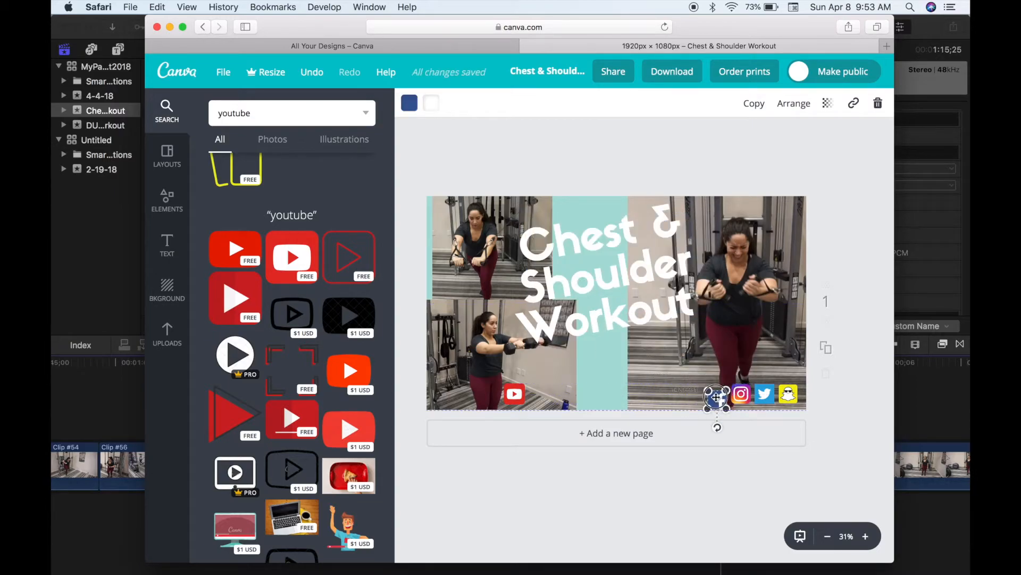
# - Brighten the right-hand workout photo to +27 and apply the EDGE filter
pyautogui.click(635, 342)
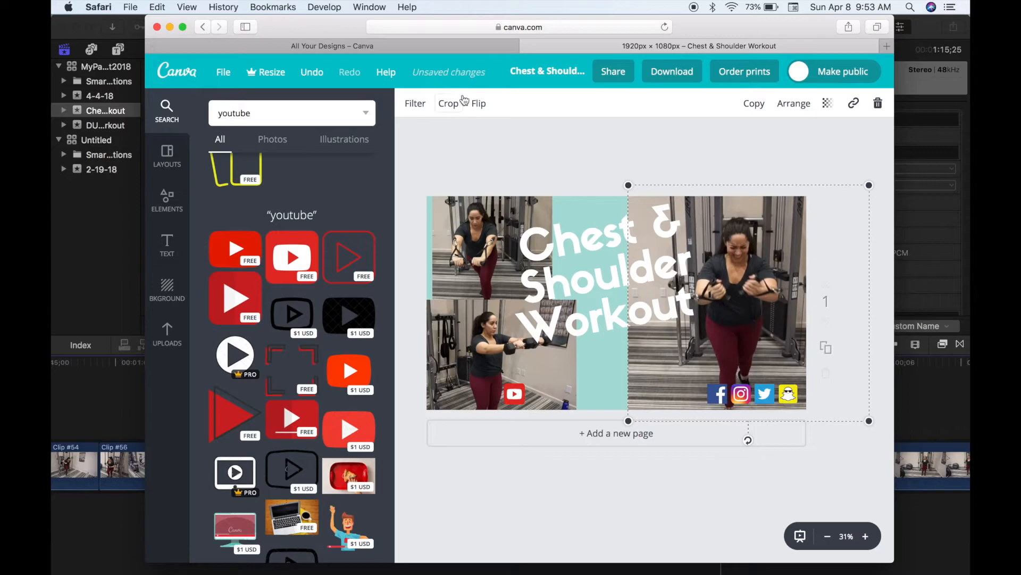
pyautogui.click(415, 103)
pyautogui.moveTo(548, 208); pyautogui.dragTo(573, 210)
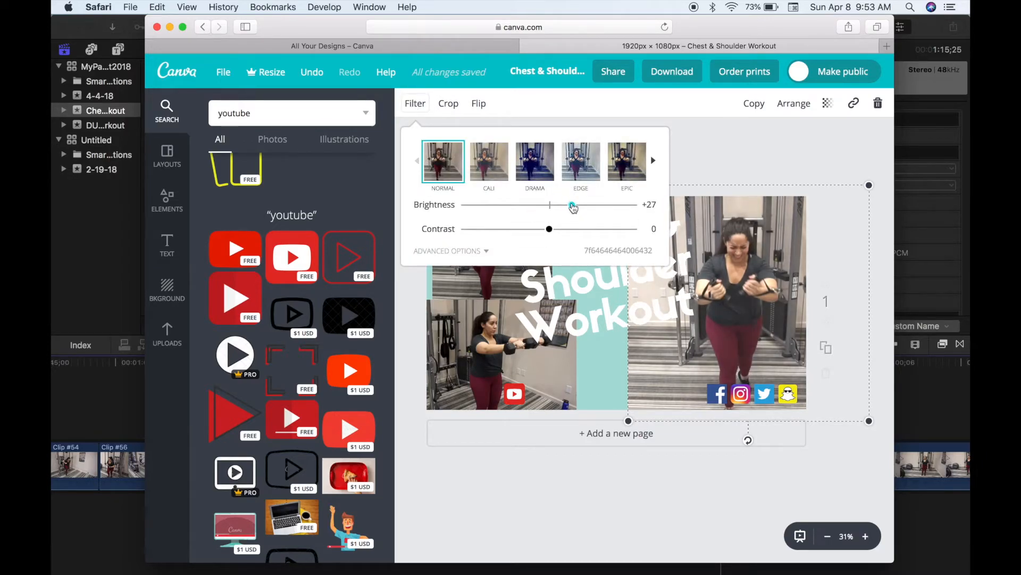
pyautogui.click(581, 157)
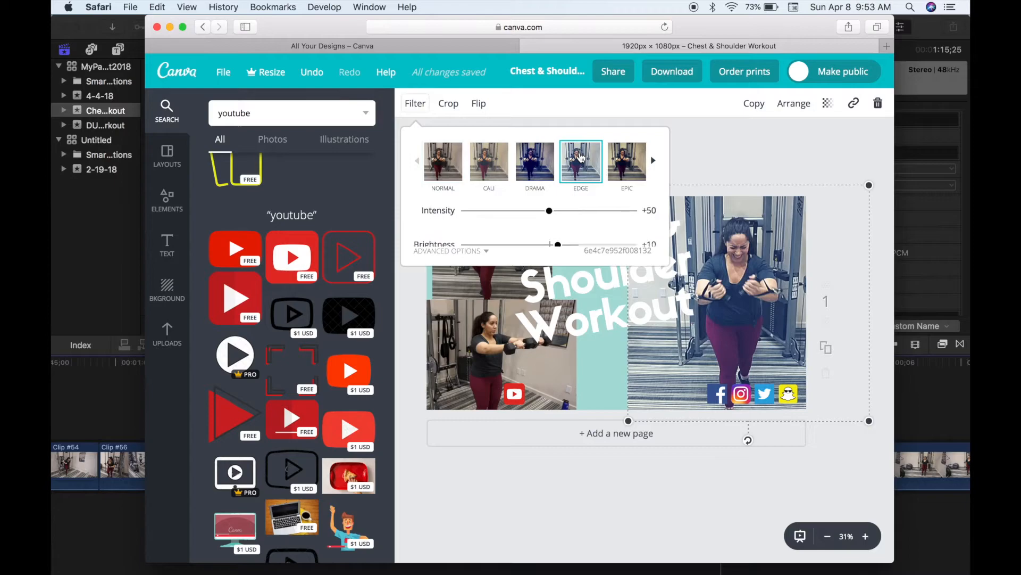
pyautogui.click(500, 327)
# - Apply EDGE to the bottom-left and top-left photos, then nudge the top-left photo and title slightly
pyautogui.click(445, 329)
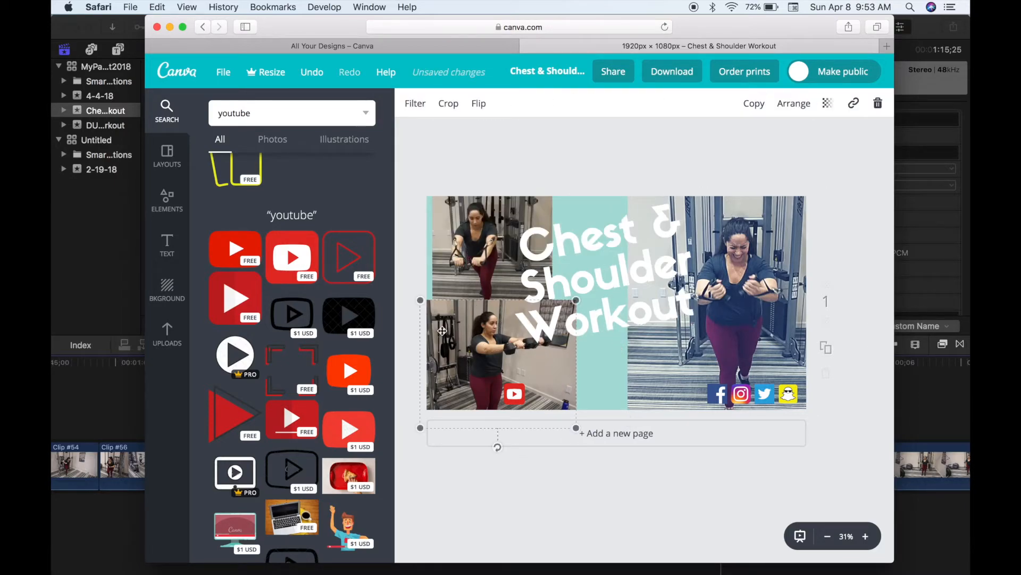
pyautogui.click(414, 105)
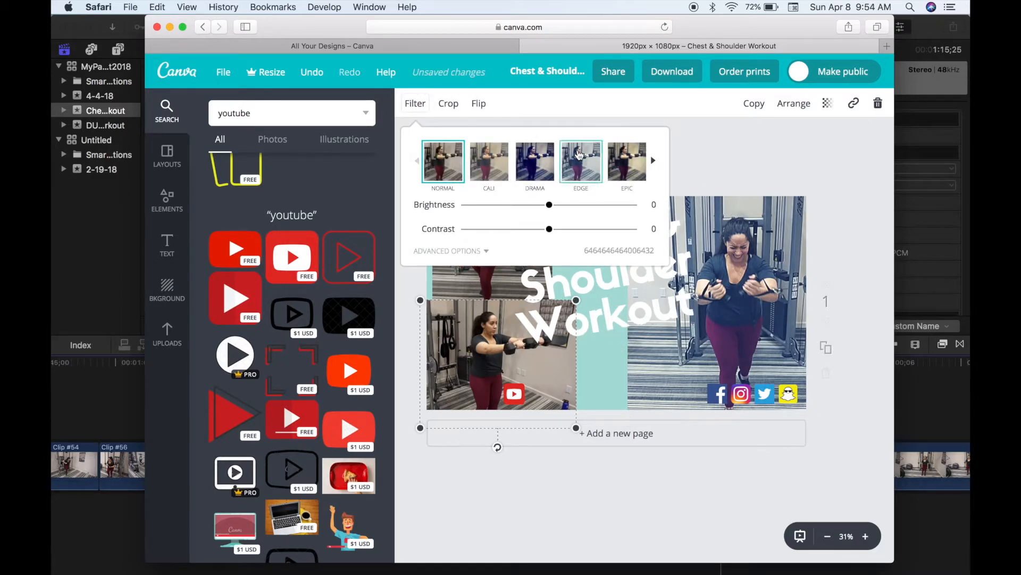
pyautogui.click(580, 154)
pyautogui.click(466, 276)
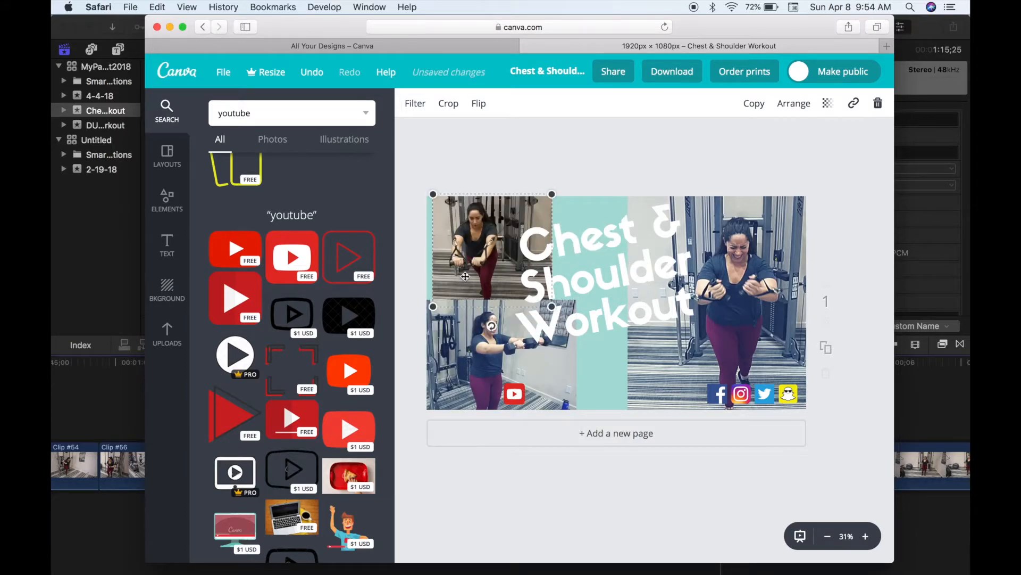
pyautogui.click(420, 103)
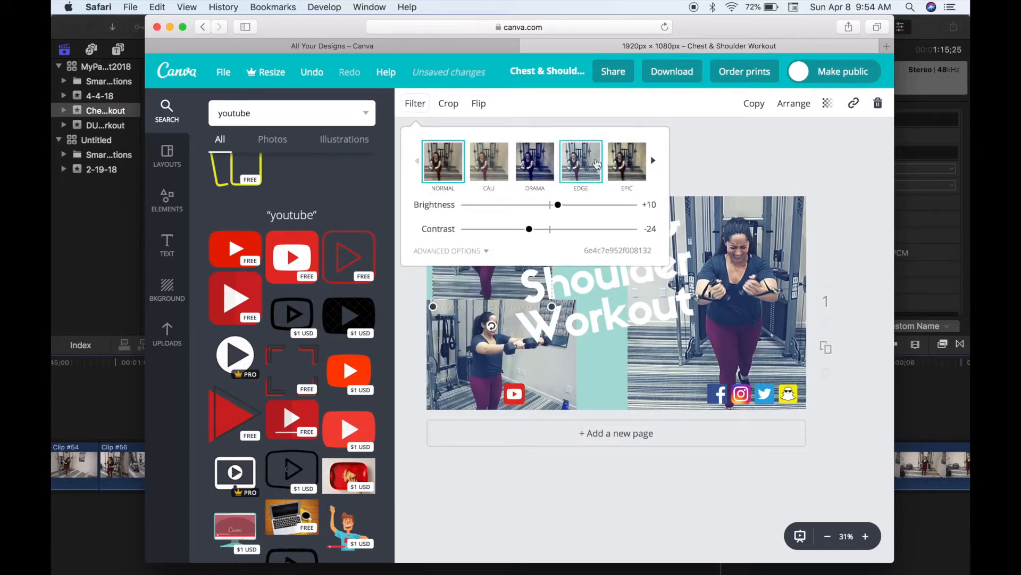
pyautogui.click(593, 166)
pyautogui.click(734, 148)
pyautogui.moveTo(453, 218)
pyautogui.mouseDown()
pyautogui.moveTo(476, 221)
pyautogui.moveTo(463, 216)
pyautogui.mouseUp()
pyautogui.moveTo(580, 284); pyautogui.dragTo(583, 283)
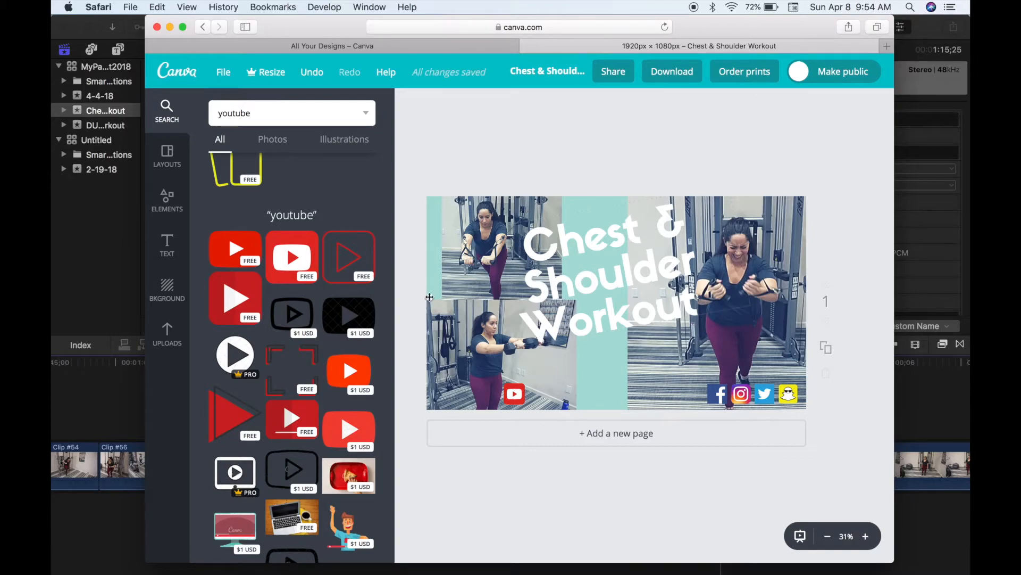
# - Add a subheading with the creator's name at bottom-left, moving the YouTube icon right beside it
pyautogui.click(167, 255)
pyautogui.click(270, 215)
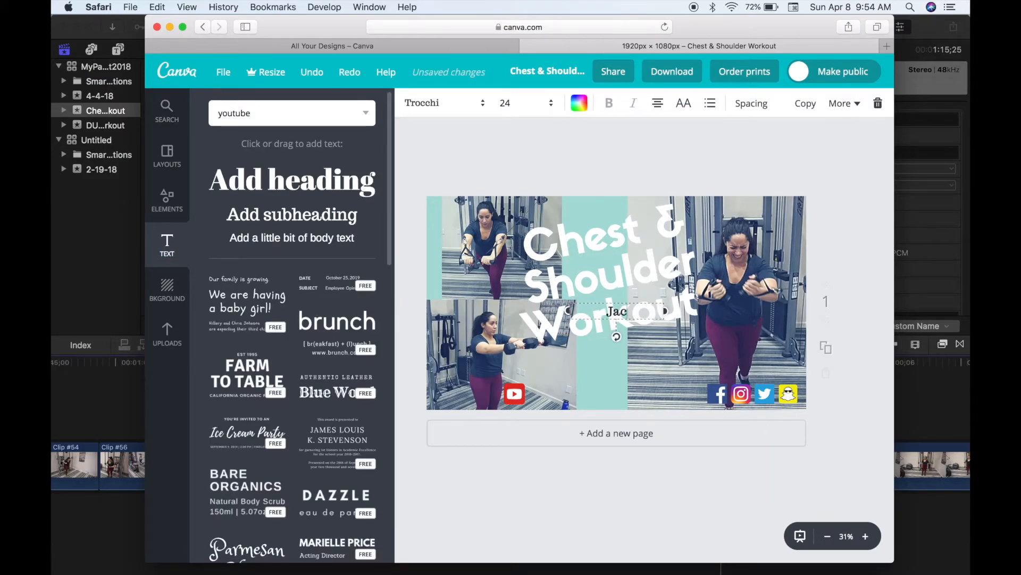
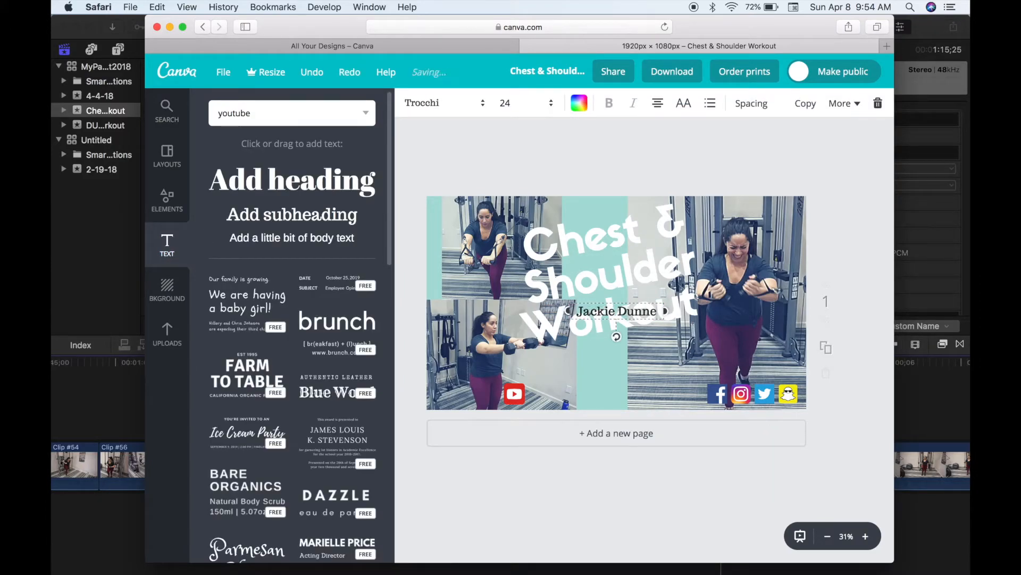
pyautogui.moveTo(604, 302); pyautogui.dragTo(458, 382)
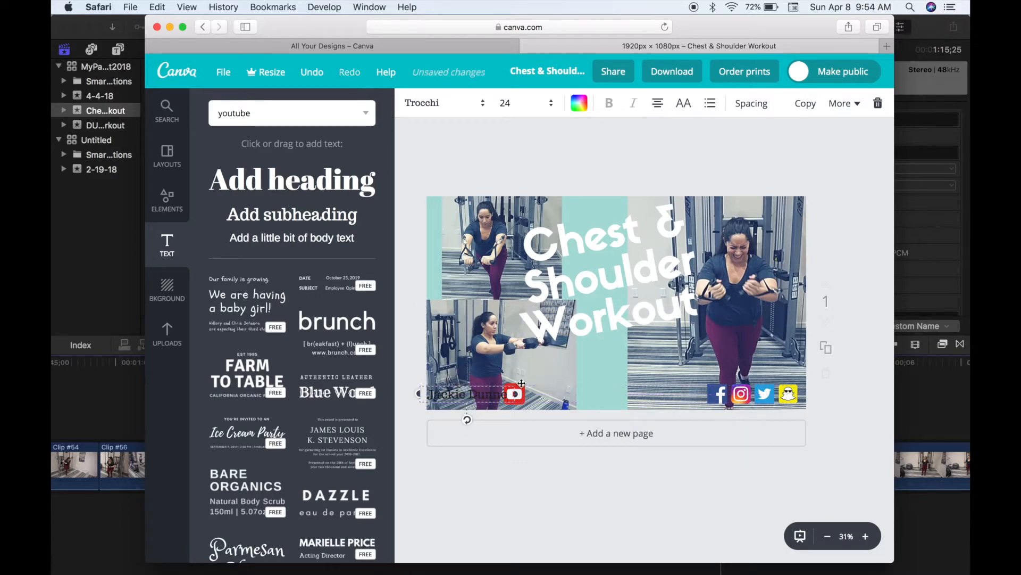
pyautogui.moveTo(524, 390); pyautogui.dragTo(564, 393)
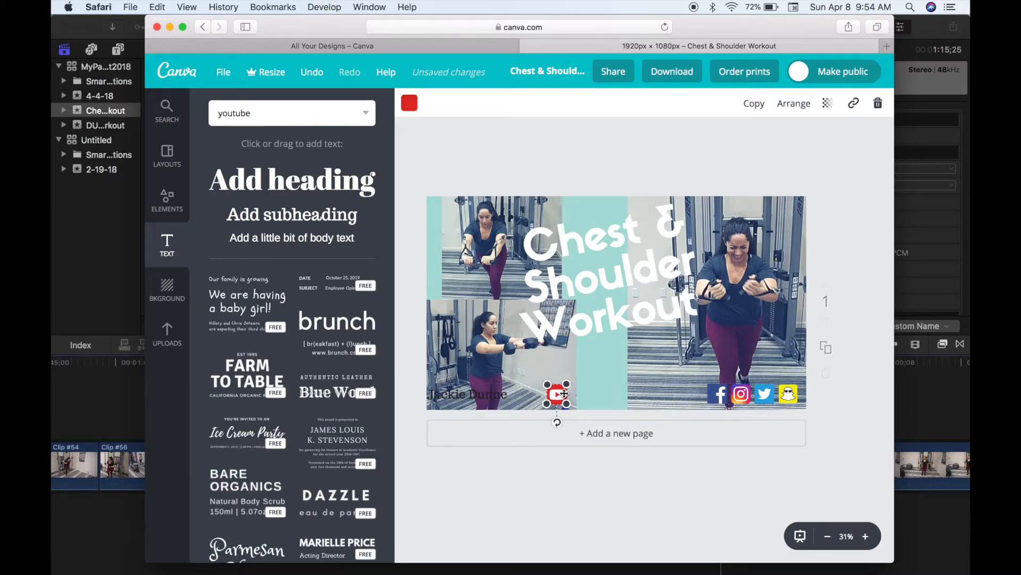
# - Set the name caption to white Aileron Heavy, placed right beside the YouTube icon
pyautogui.moveTo(501, 395); pyautogui.dragTo(535, 398)
pyautogui.press('super+z')
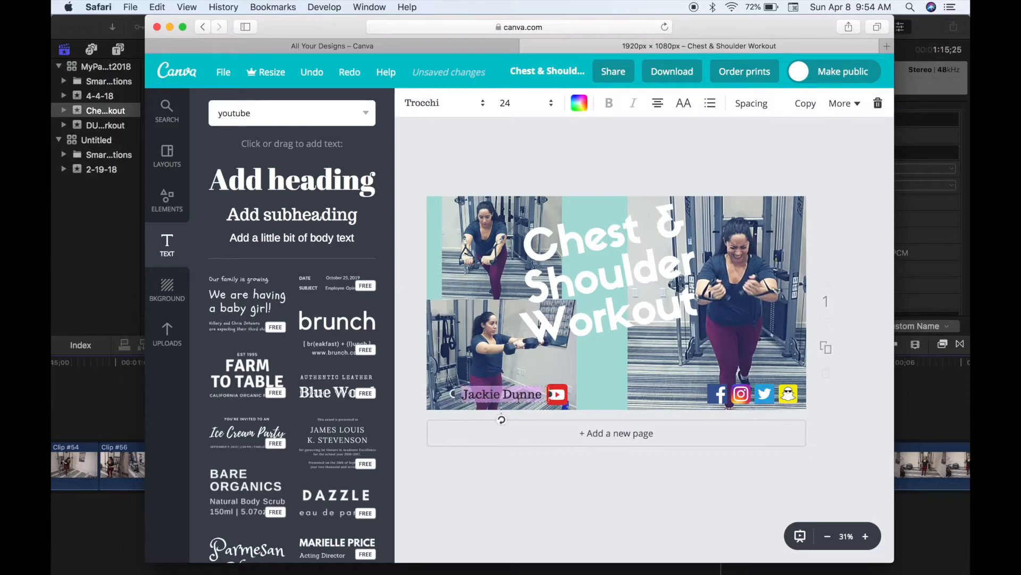
pyautogui.click(455, 103)
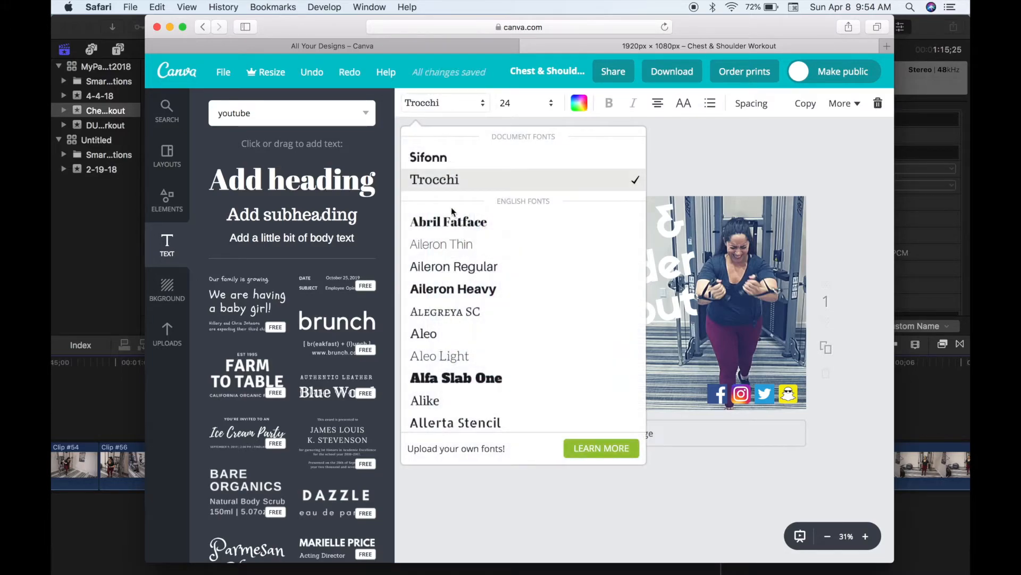
pyautogui.click(456, 290)
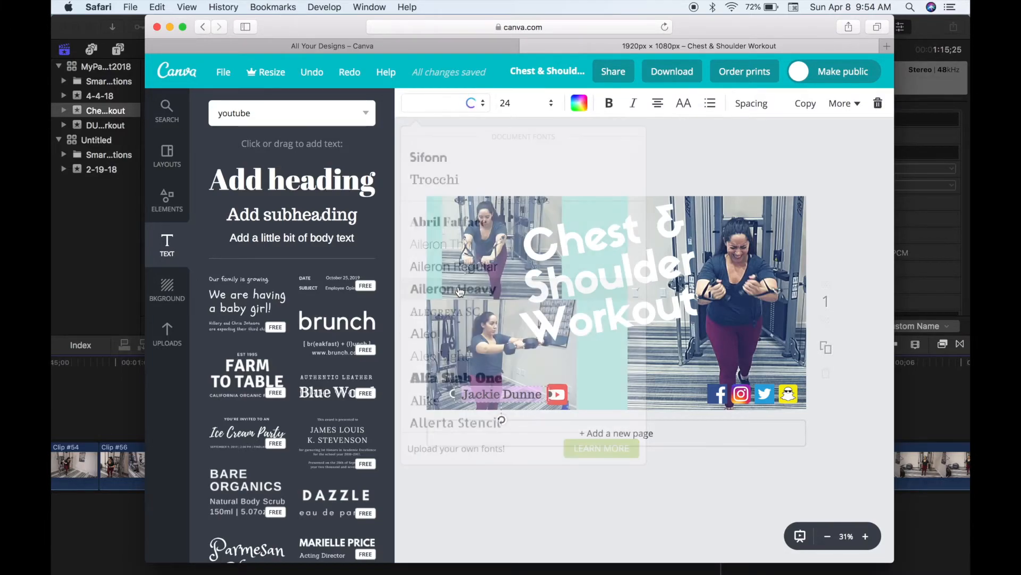
pyautogui.click(579, 103)
pyautogui.click(705, 301)
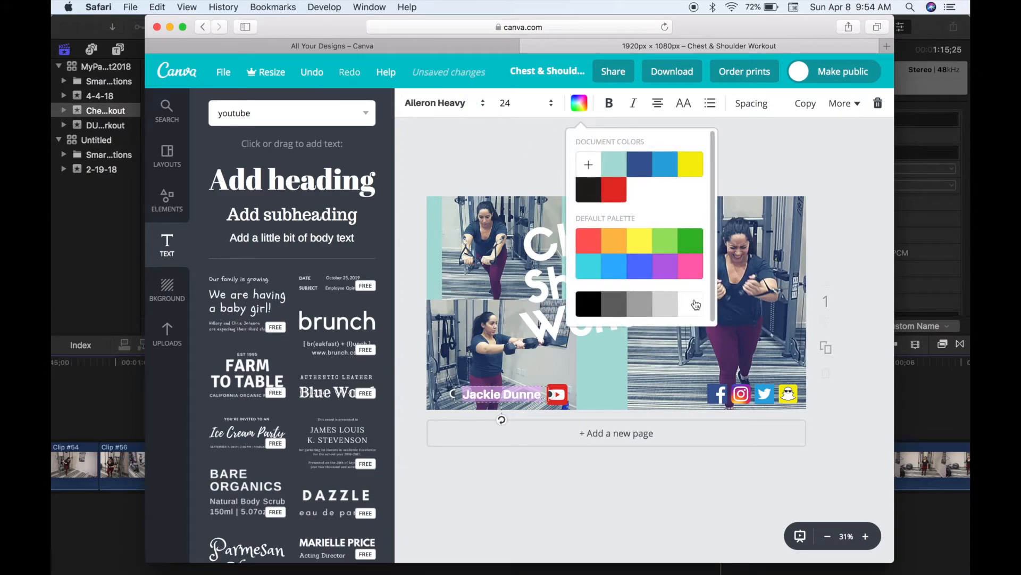
pyautogui.click(498, 170)
# - Add a subheading containing the social-media handle
pyautogui.click(292, 214)
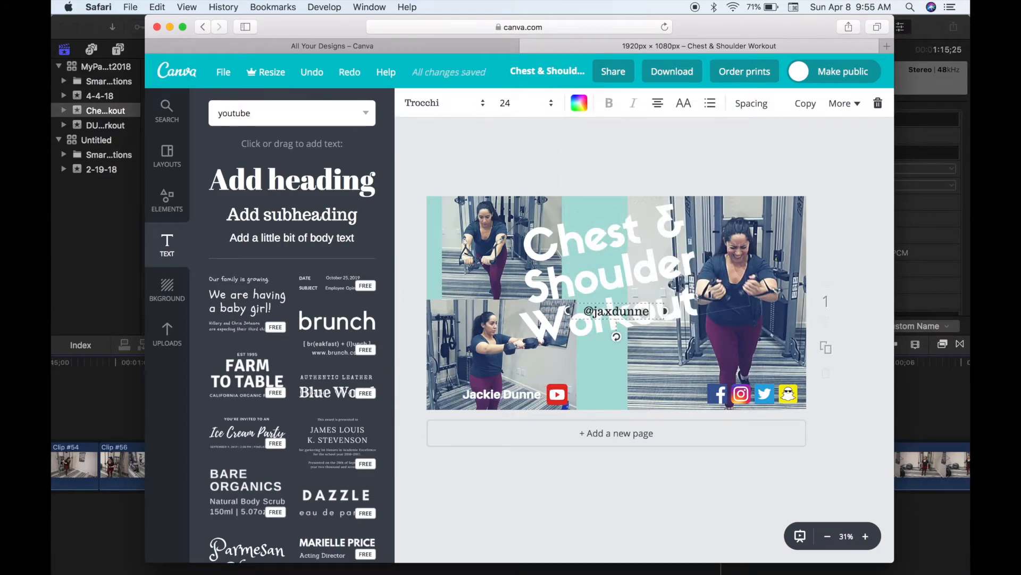
pyautogui.doubleClick(687, 346)
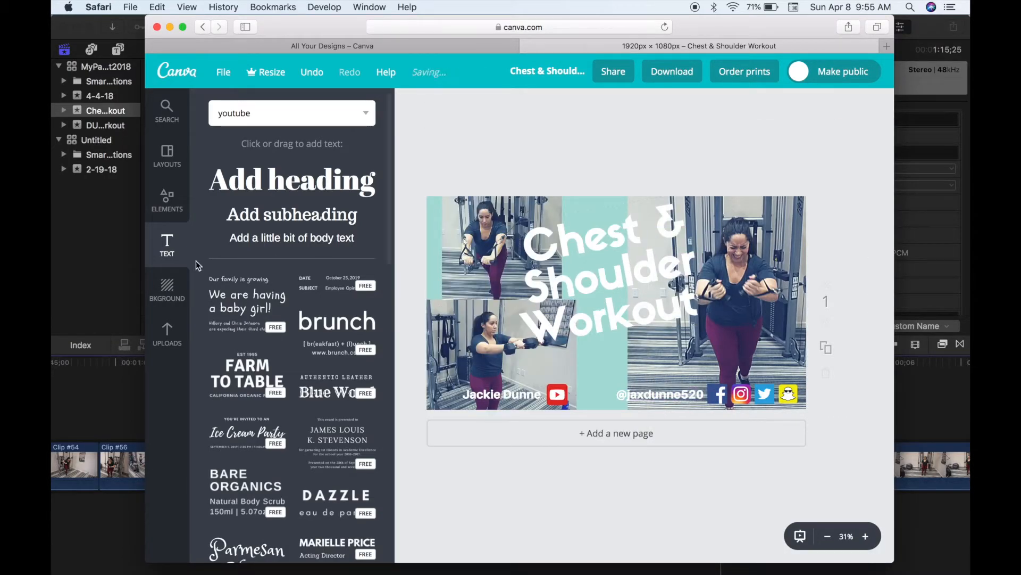
# - Add a black square shape, tilt it to the title's angle and size it over the 'Chest &' line
pyautogui.click(165, 212)
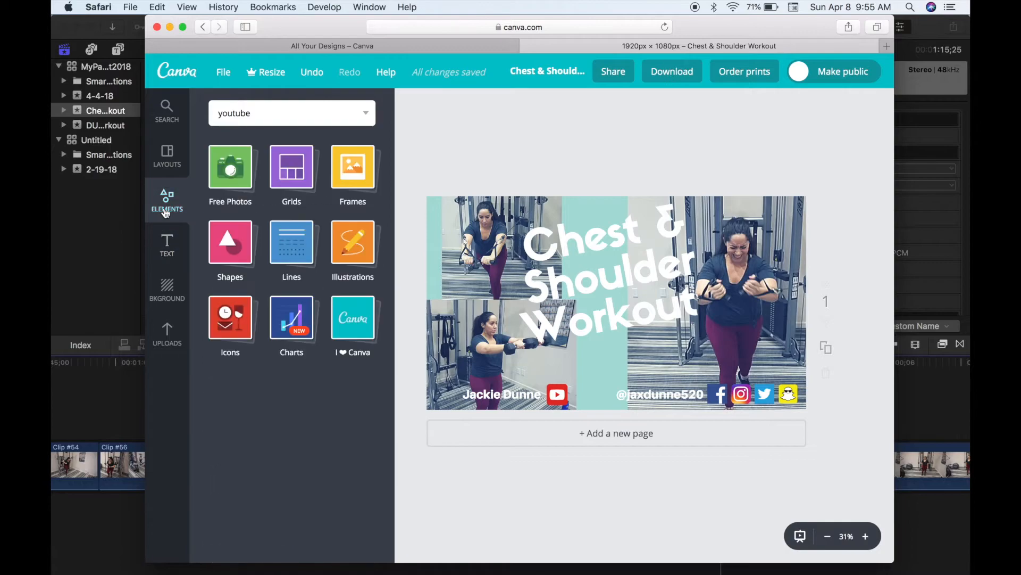
pyautogui.click(245, 233)
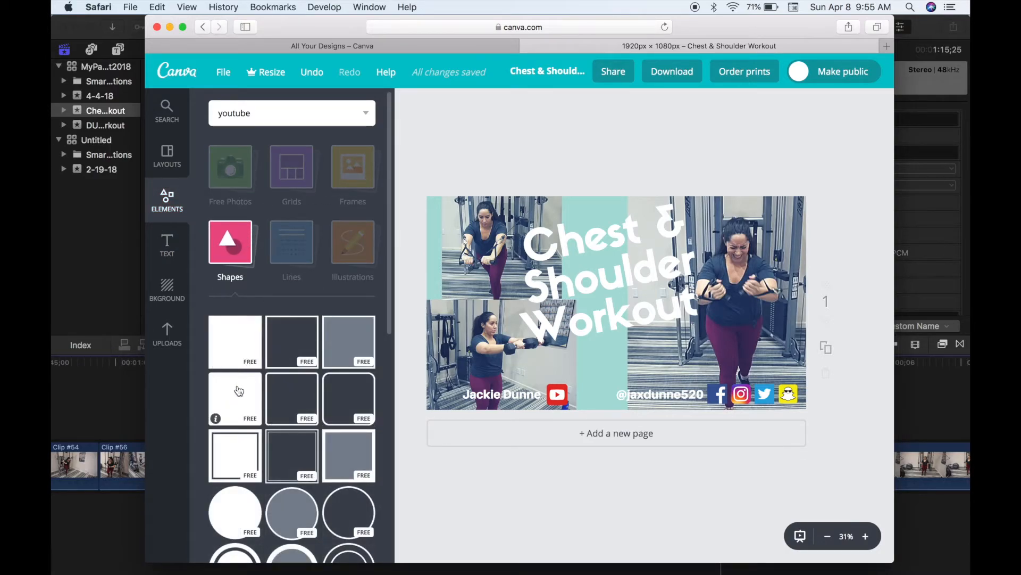
pyautogui.click(239, 391)
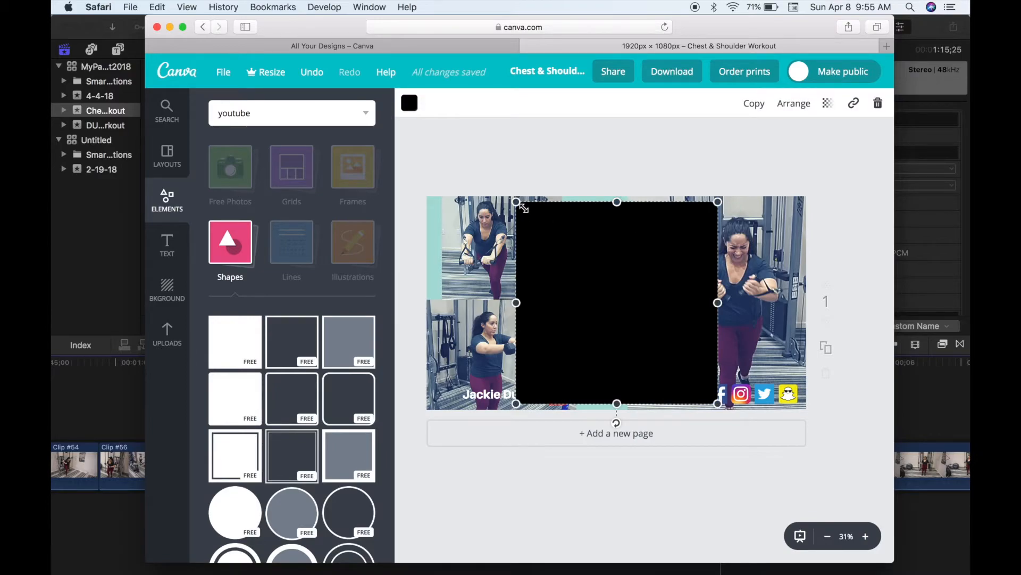
pyautogui.moveTo(620, 203)
pyautogui.mouseDown()
pyautogui.moveTo(628, 377)
pyautogui.moveTo(631, 214)
pyautogui.mouseUp()
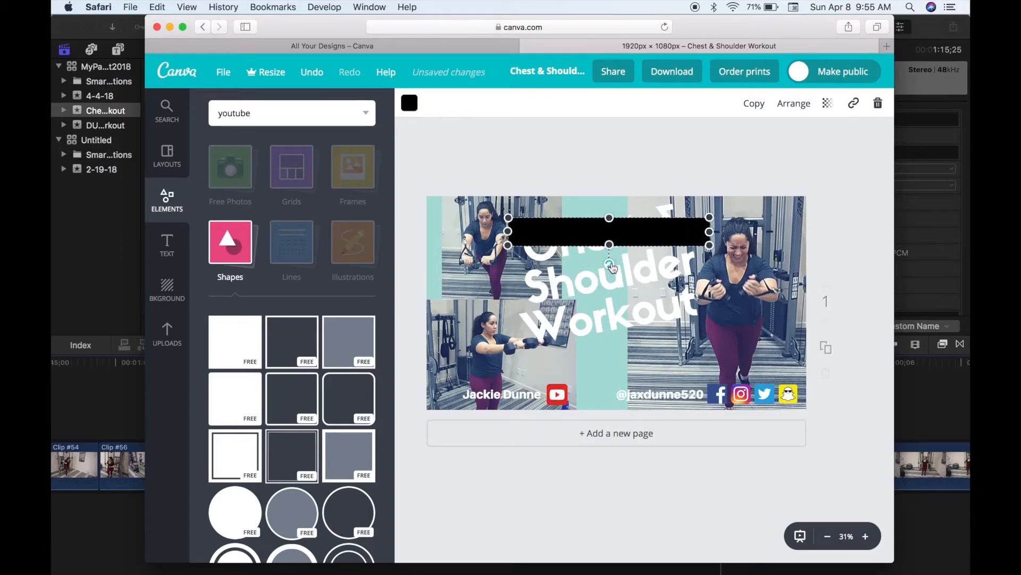
pyautogui.moveTo(610, 265); pyautogui.dragTo(617, 267)
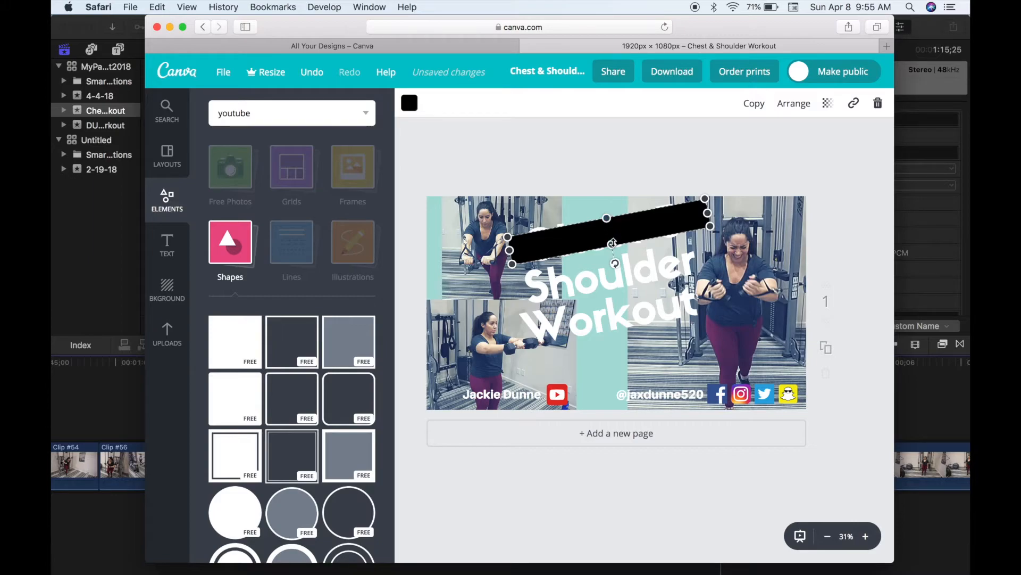
pyautogui.moveTo(615, 260); pyautogui.dragTo(614, 260)
pyautogui.moveTo(608, 218); pyautogui.dragTo(612, 249)
pyautogui.moveTo(707, 213)
pyautogui.mouseDown()
pyautogui.moveTo(669, 222)
pyautogui.moveTo(689, 218)
pyautogui.mouseUp()
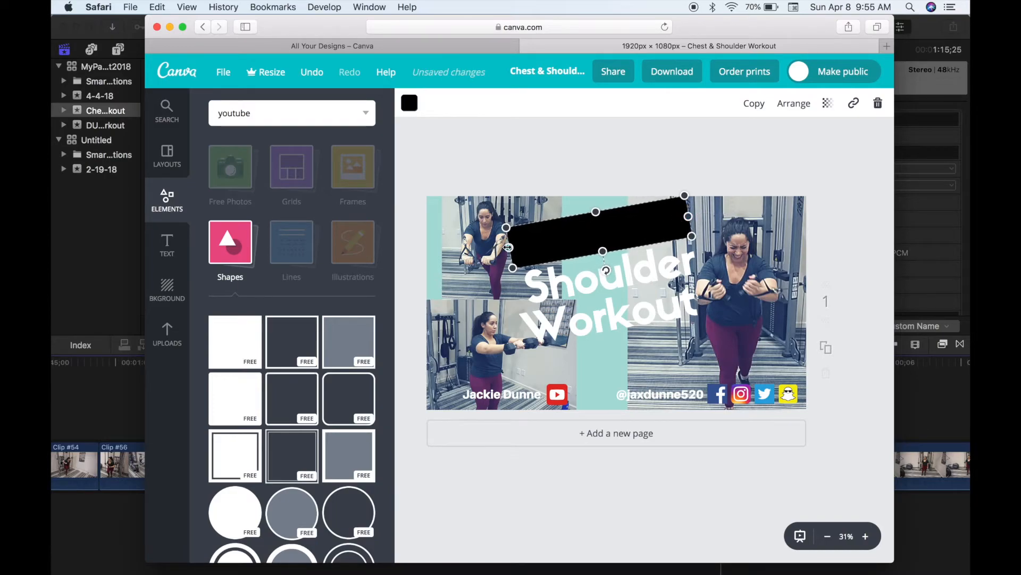
pyautogui.moveTo(510, 248)
pyautogui.mouseDown()
pyautogui.moveTo(528, 240)
pyautogui.moveTo(520, 247)
pyautogui.mouseUp()
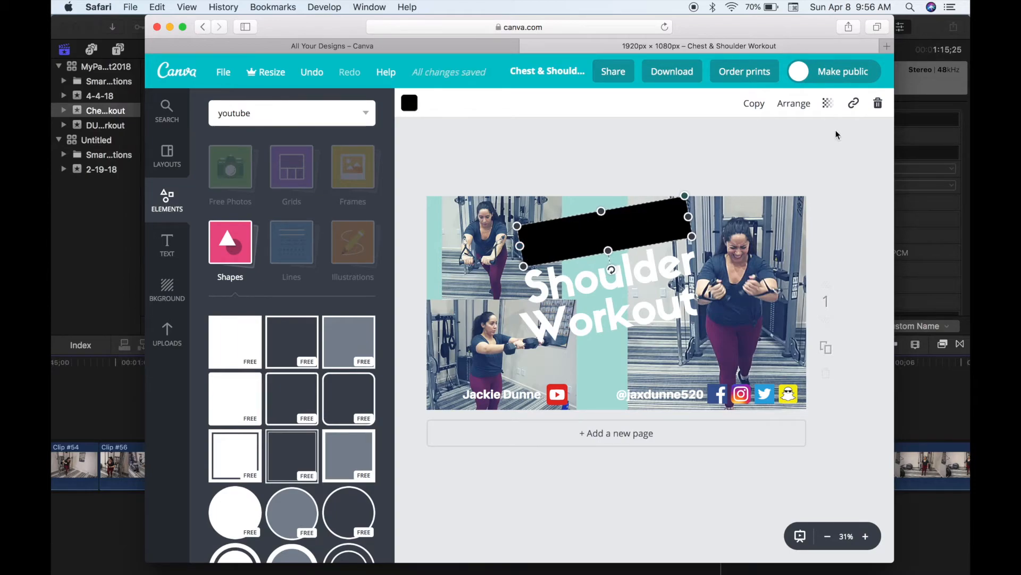
# - Duplicate the tilted bar and fit the copies over the 'Shoulder' and 'Workout' lines
pyautogui.click(754, 105)
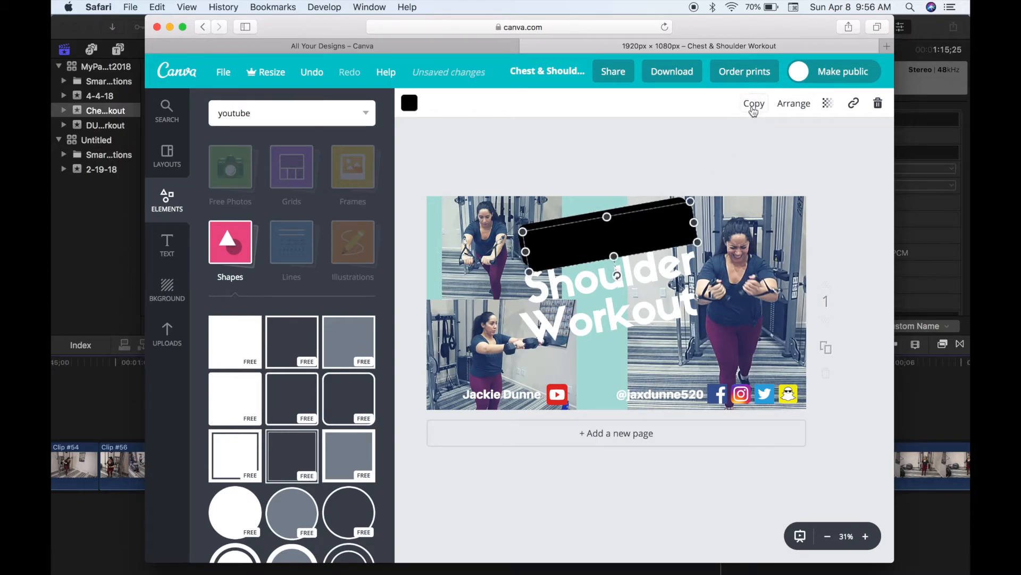
pyautogui.moveTo(653, 234); pyautogui.dragTo(649, 307)
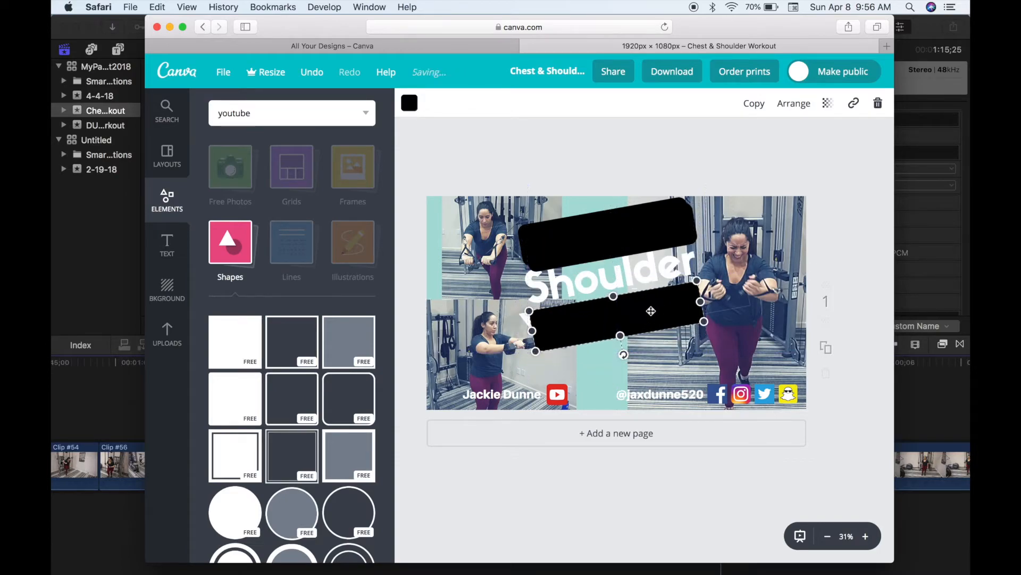
pyautogui.moveTo(635, 242); pyautogui.dragTo(633, 278)
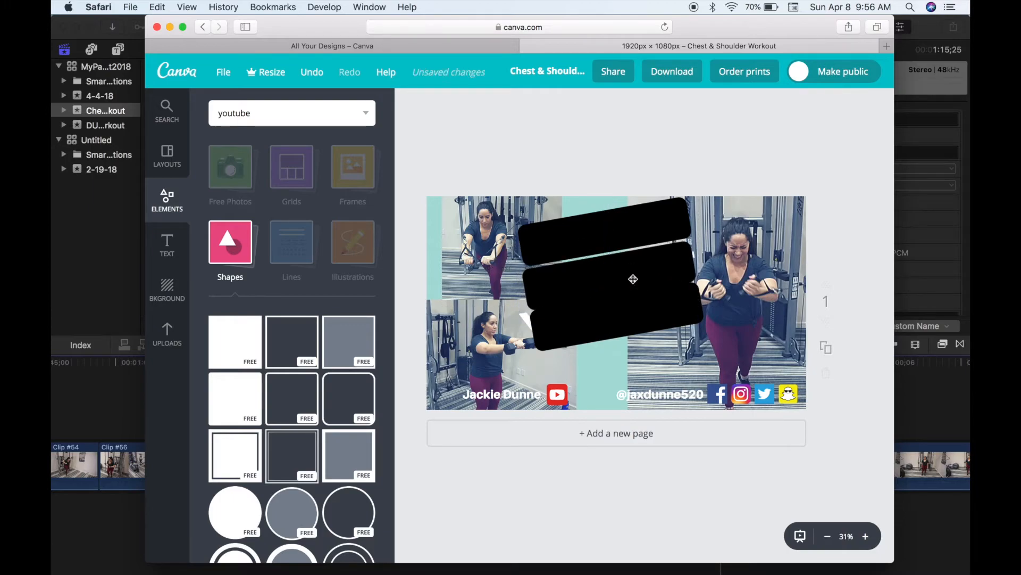
pyautogui.click(692, 258)
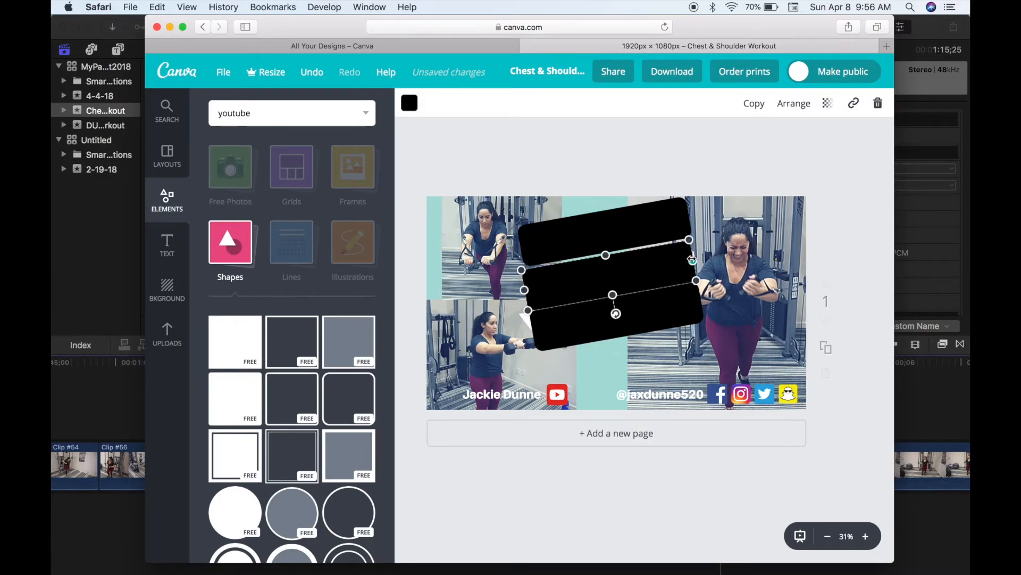
pyautogui.moveTo(693, 260); pyautogui.dragTo(700, 260)
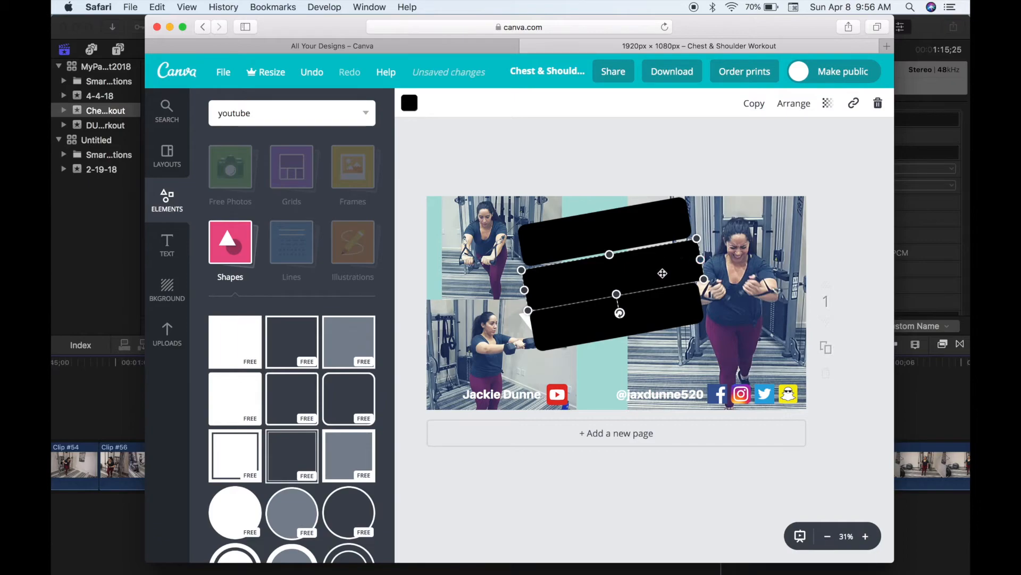
pyautogui.moveTo(617, 294); pyautogui.dragTo(616, 289)
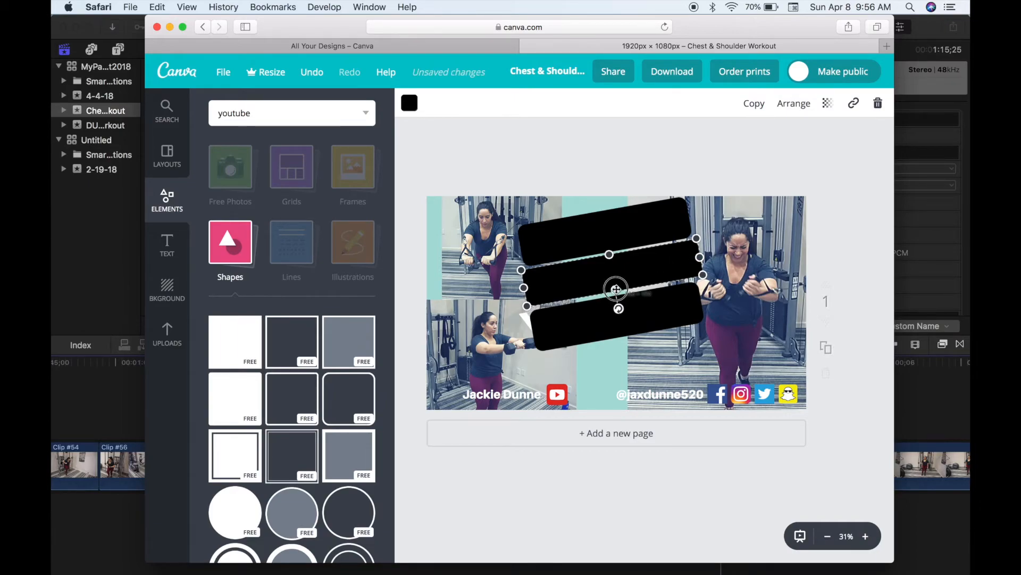
pyautogui.click(608, 322)
pyautogui.moveTo(532, 328); pyautogui.dragTo(517, 333)
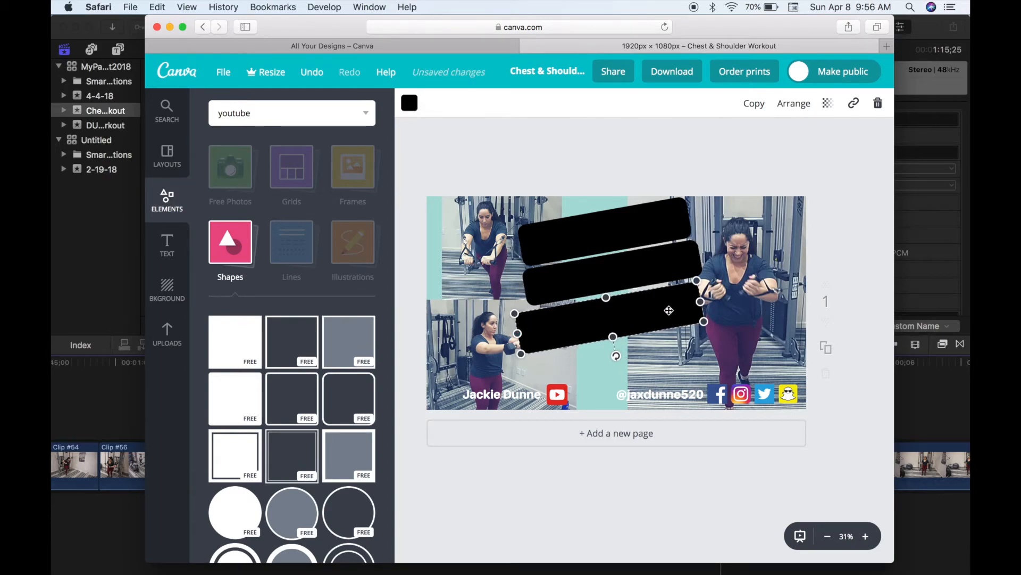
pyautogui.click(631, 236)
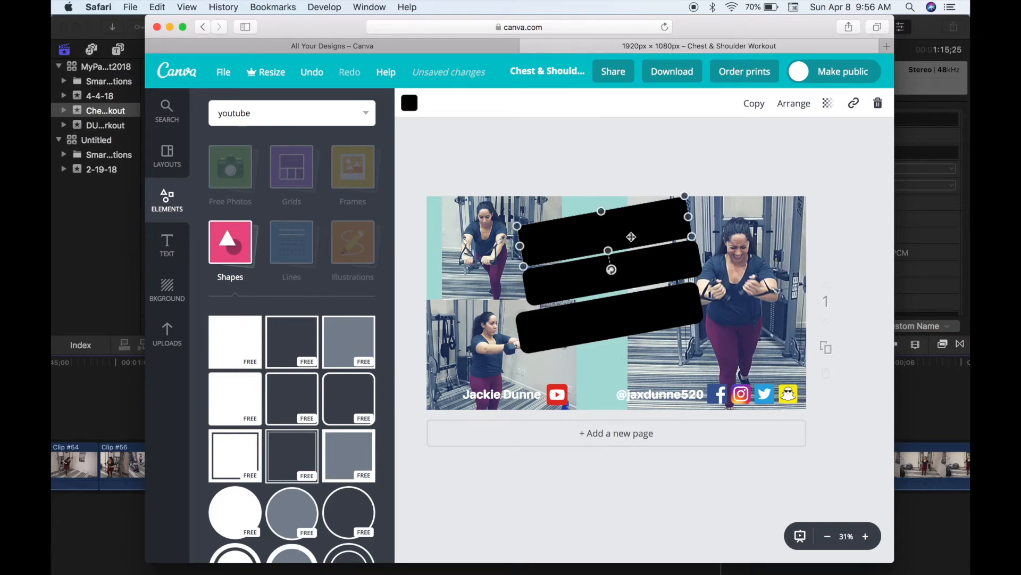
# - Lower the top, middle and bottom bars' transparency to about 40 (middle at 41)
pyautogui.click(826, 102)
pyautogui.moveTo(803, 141); pyautogui.dragTo(756, 150)
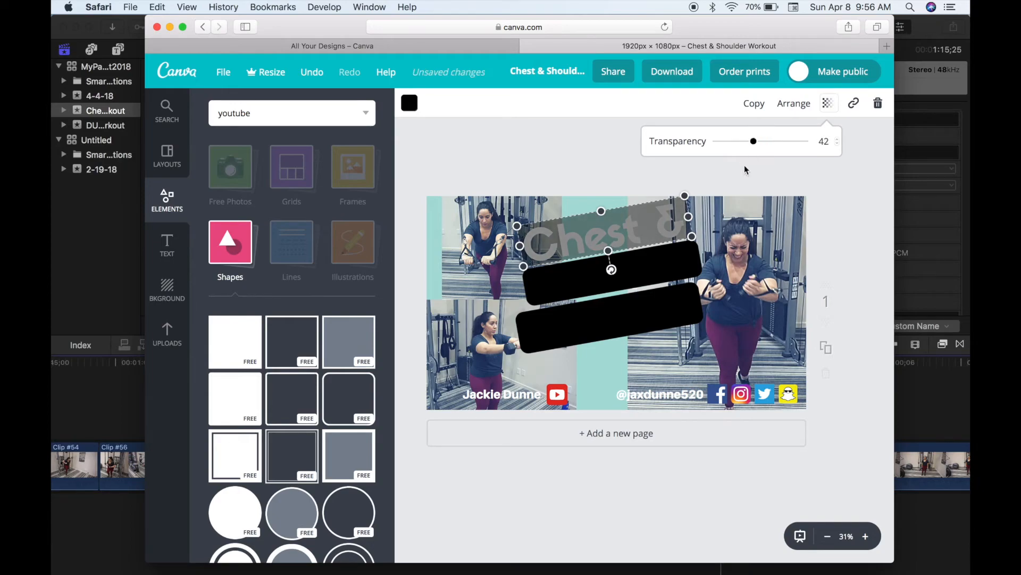
pyautogui.click(643, 274)
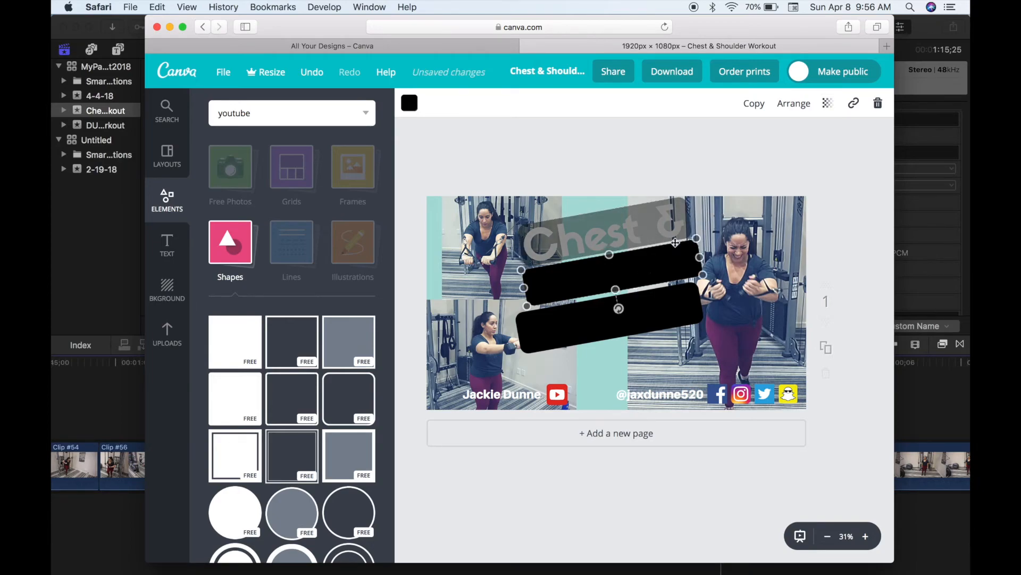
pyautogui.click(828, 105)
pyautogui.moveTo(806, 147); pyautogui.dragTo(753, 154)
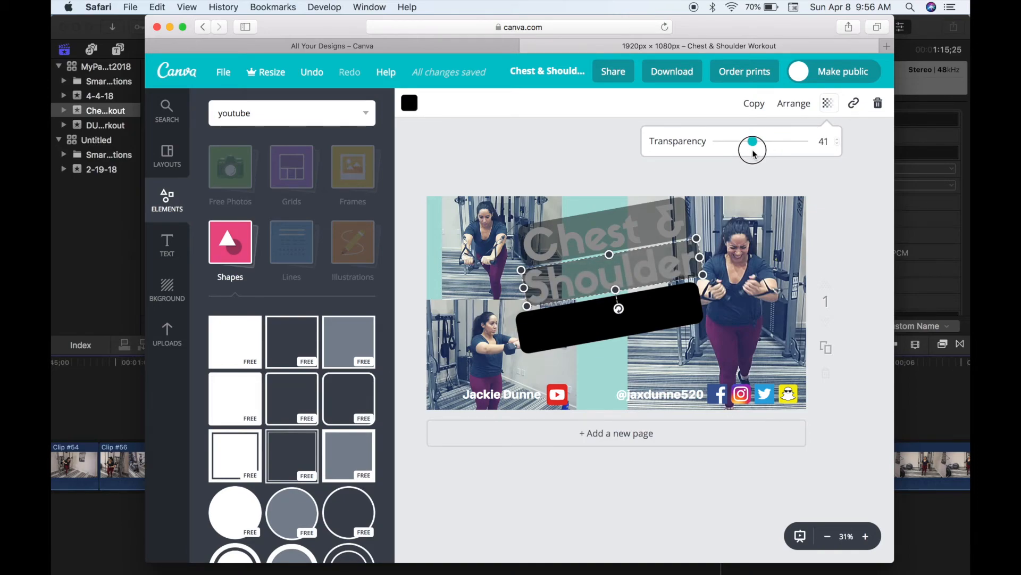
pyautogui.moveTo(753, 154); pyautogui.dragTo(754, 154)
pyautogui.click(677, 309)
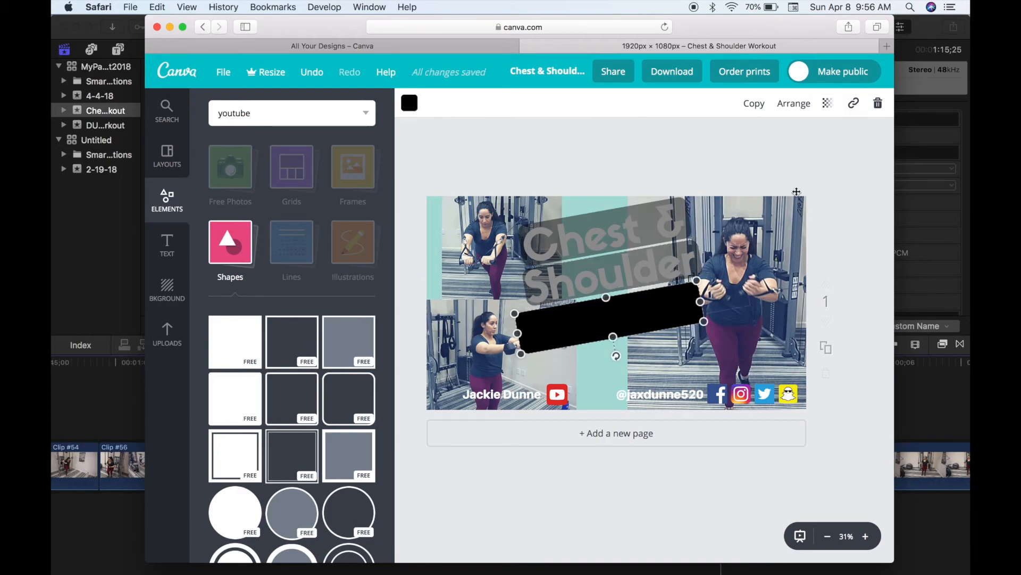
pyautogui.click(829, 104)
pyautogui.moveTo(809, 148); pyautogui.dragTo(751, 152)
# - Bring the Chest & Shoulder Workout title forward three layers above the bars, then deselect
pyautogui.click(518, 301)
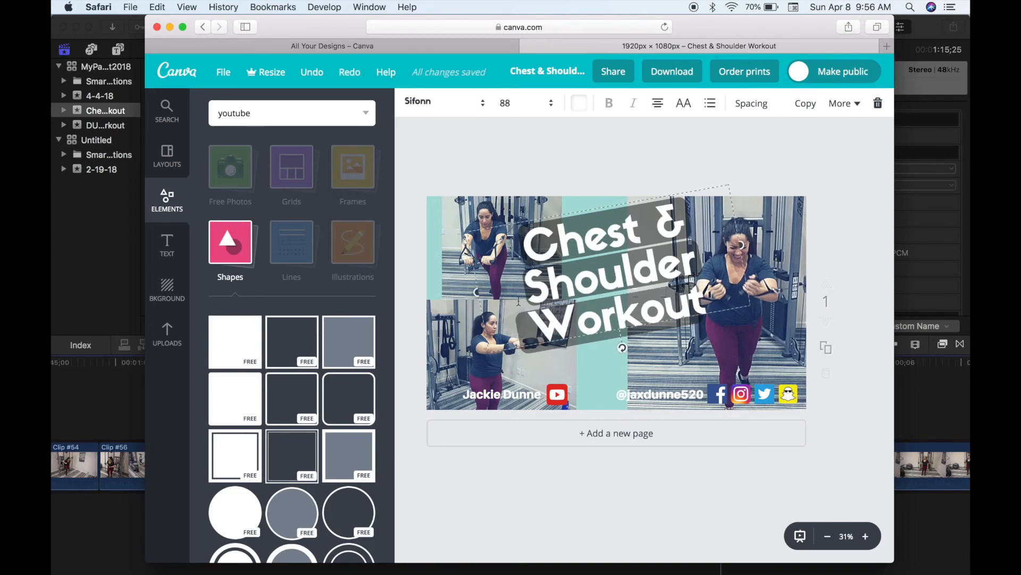
pyautogui.click(839, 102)
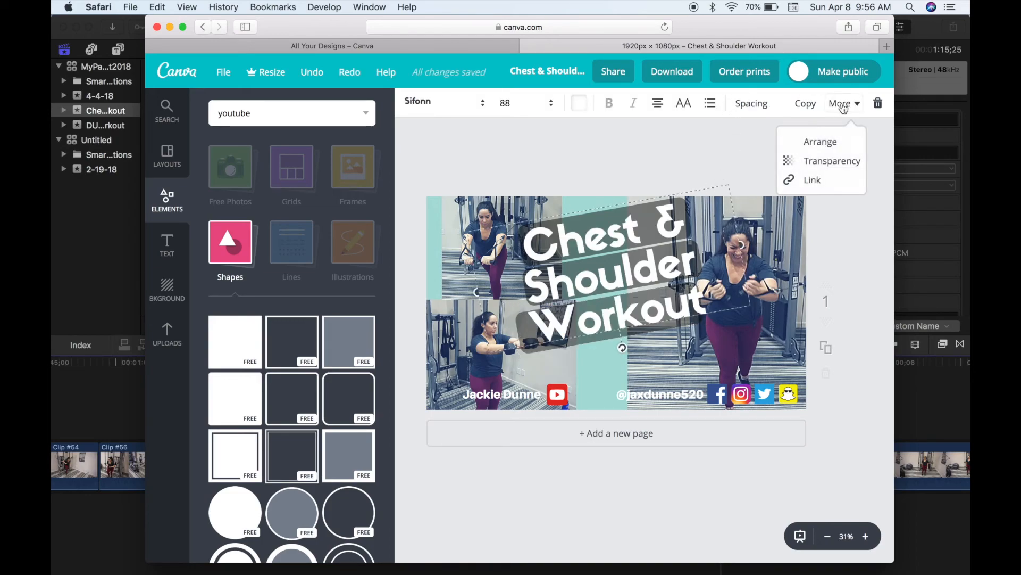
pyautogui.click(828, 141)
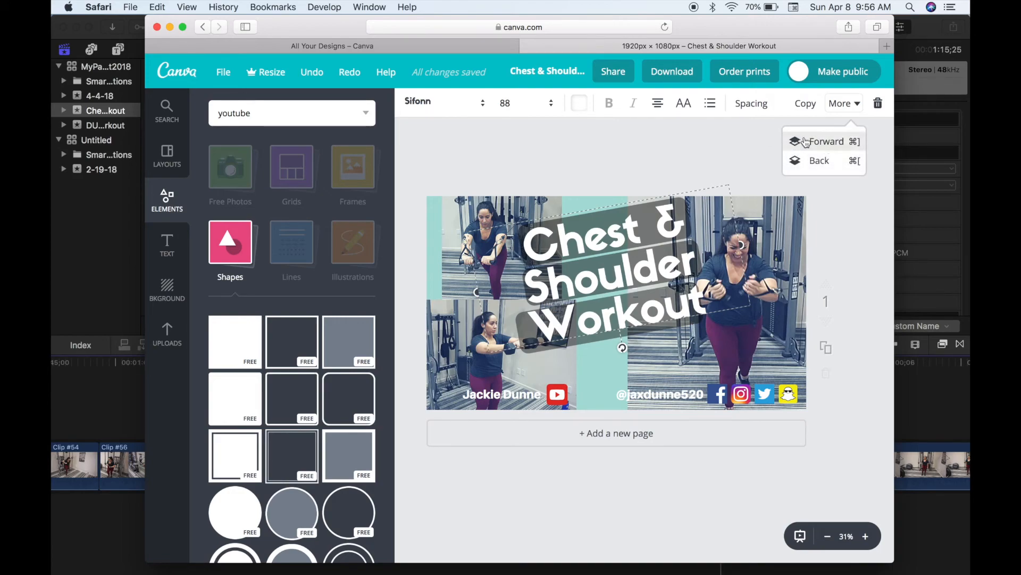
pyautogui.click(806, 141)
pyautogui.click(806, 142)
pyautogui.click(806, 141)
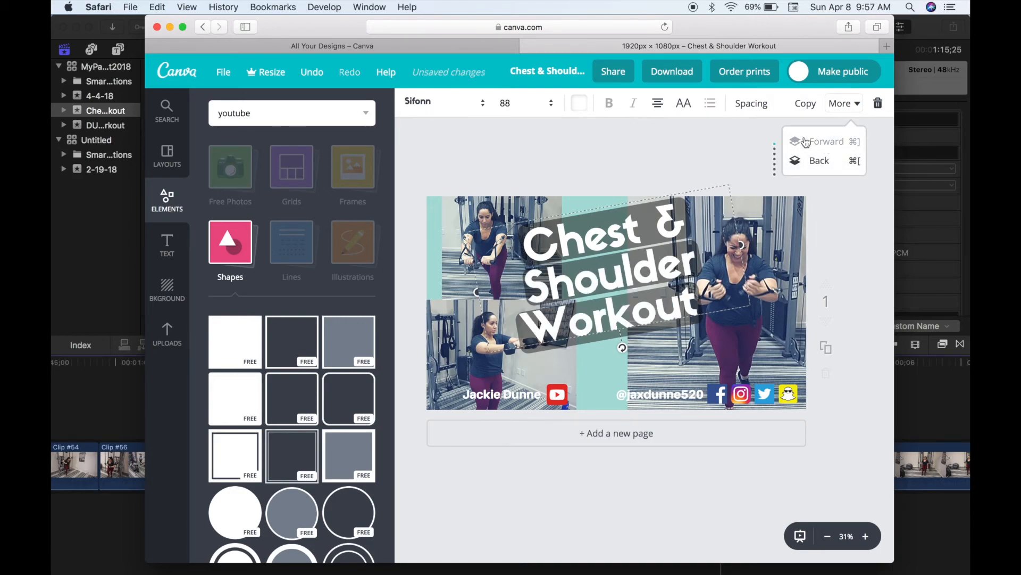
pyautogui.click(580, 376)
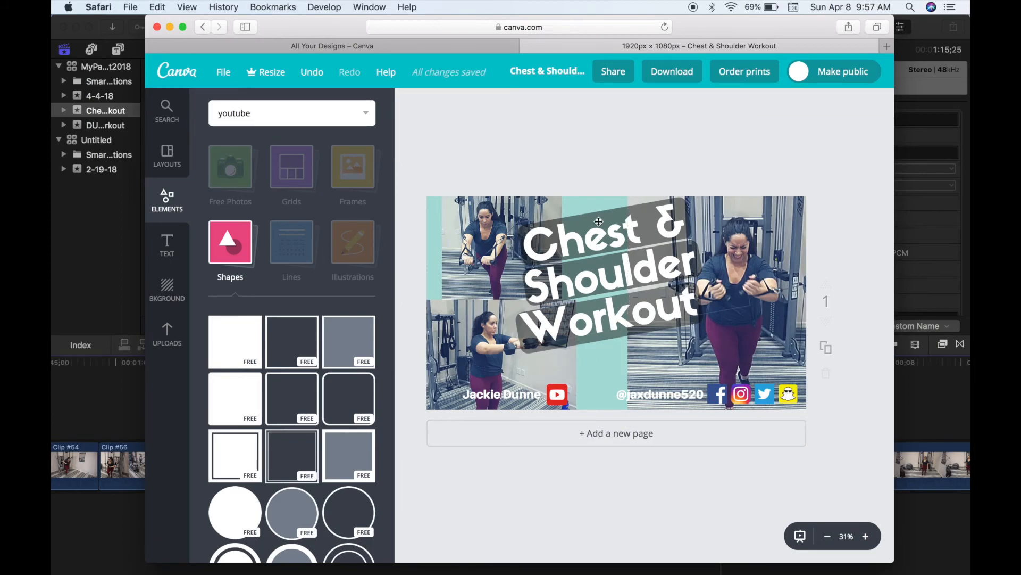
# - Download the thumbnail with the file type changed from PNG to JPG
pyautogui.click(679, 77)
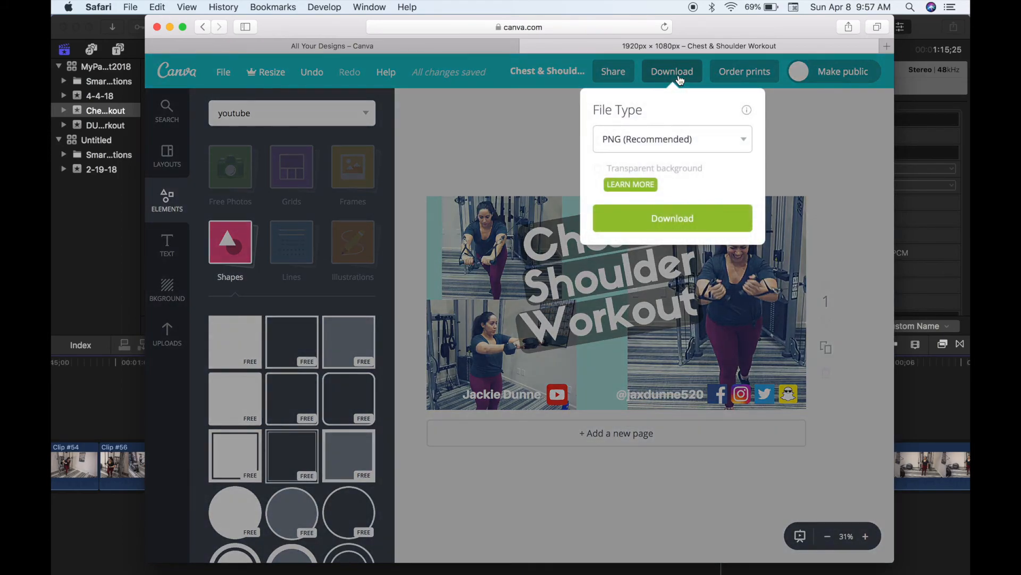
pyautogui.click(683, 142)
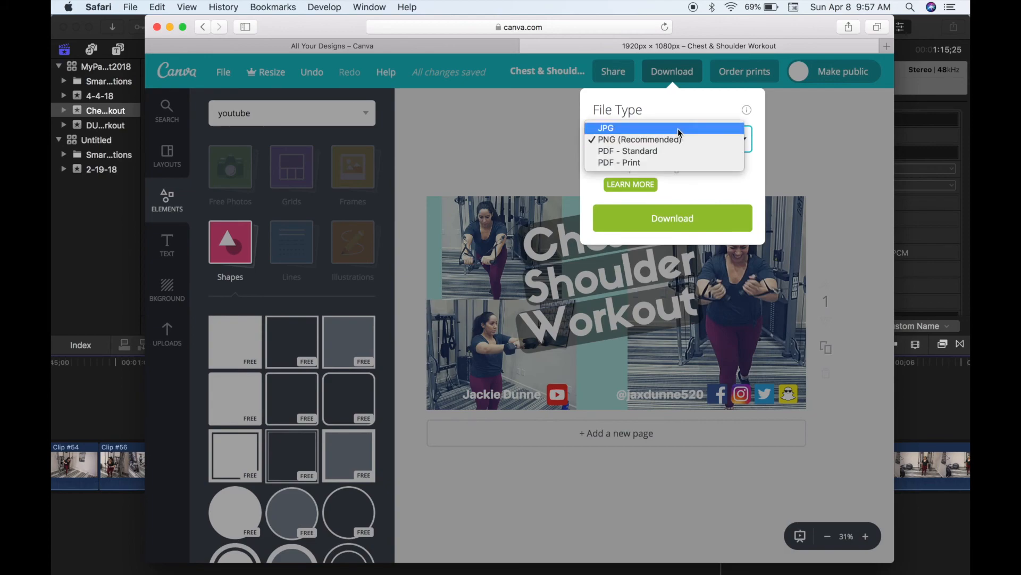
pyautogui.click(630, 129)
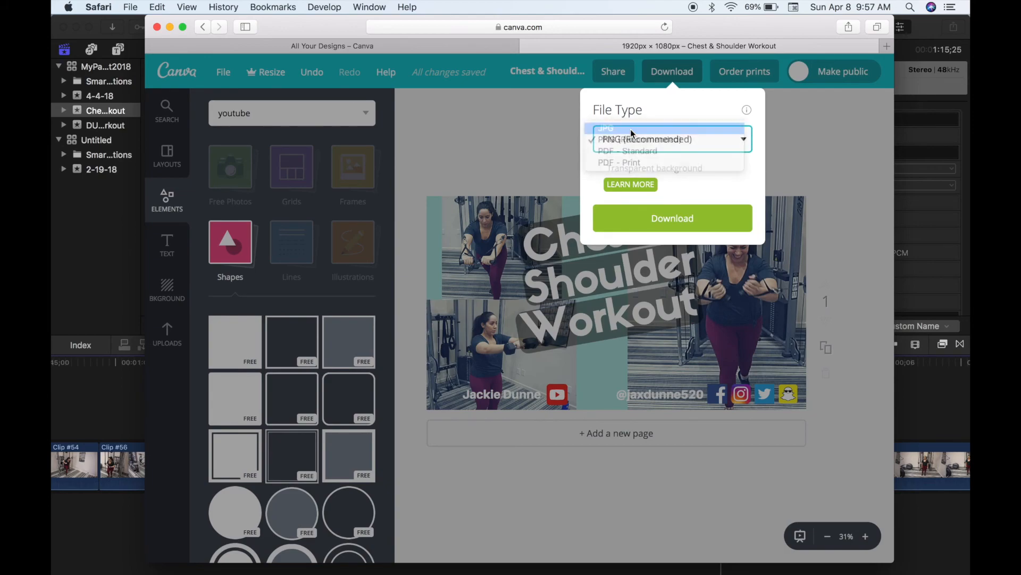
pyautogui.click(629, 178)
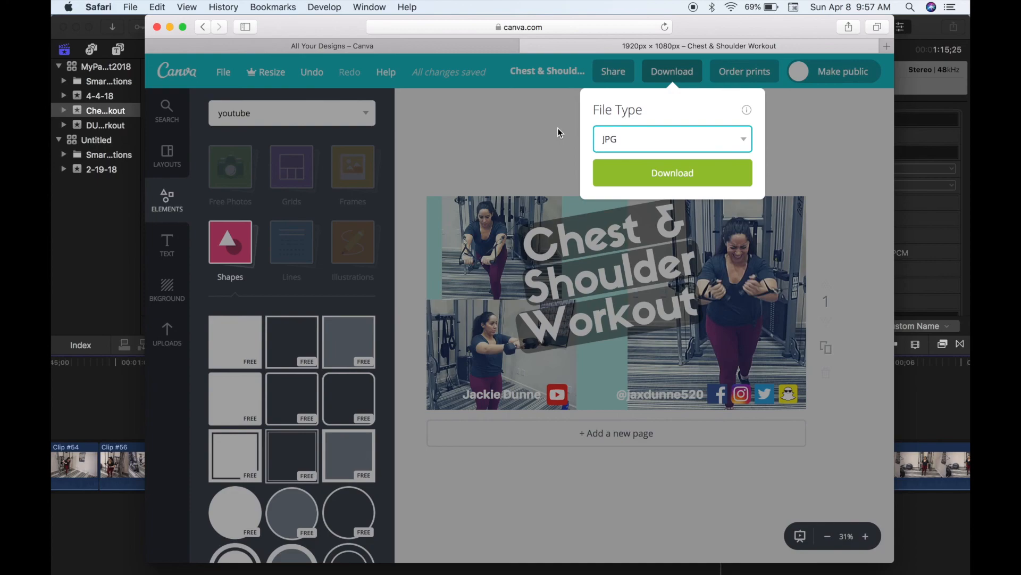